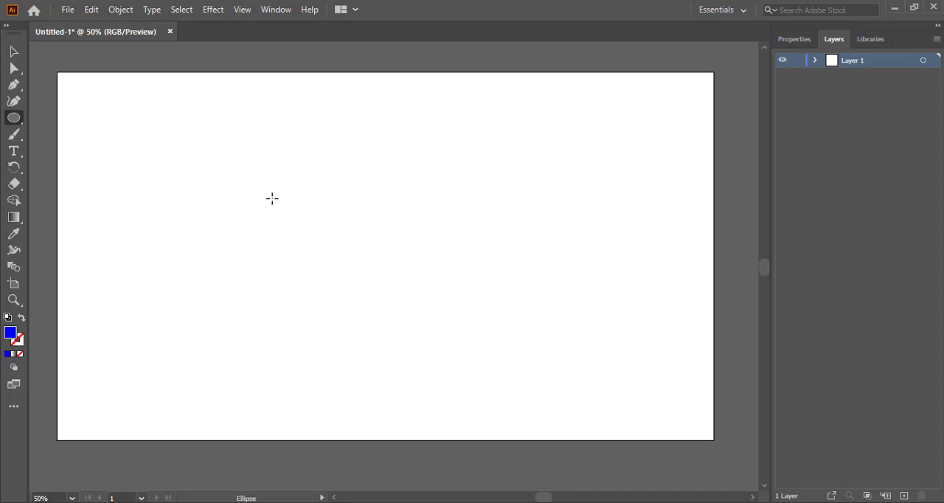
Draw a blue circle near the artboard's upper left with the Ellipse tool, then switch to the Selection tool
{"action": "left_click_drag", "start_coordinate": [184, 162], "coordinate": [221, 204]}
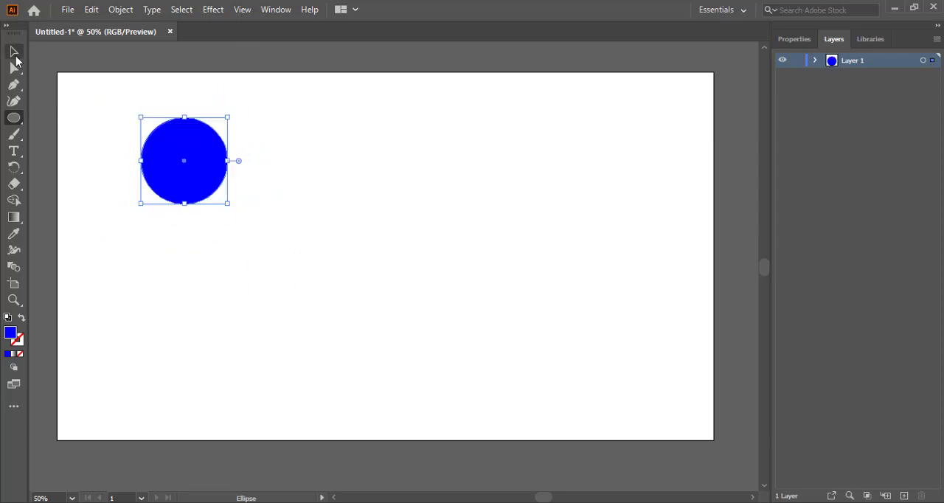
{"action": "left_click", "coordinate": [15, 54]}
{"action": "left_click", "coordinate": [7, 25]}
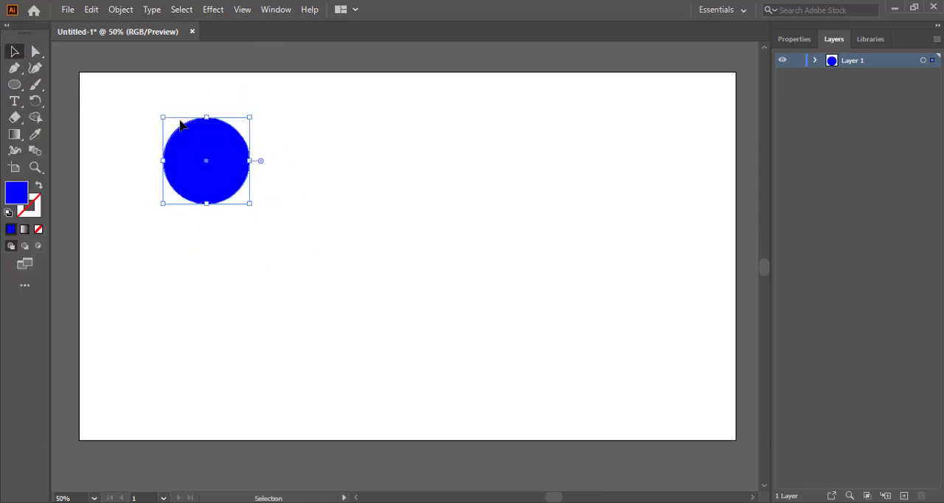
Move the circle toward the middle of the artboard
{"action": "left_click_drag", "start_coordinate": [215, 151], "coordinate": [332, 203]}
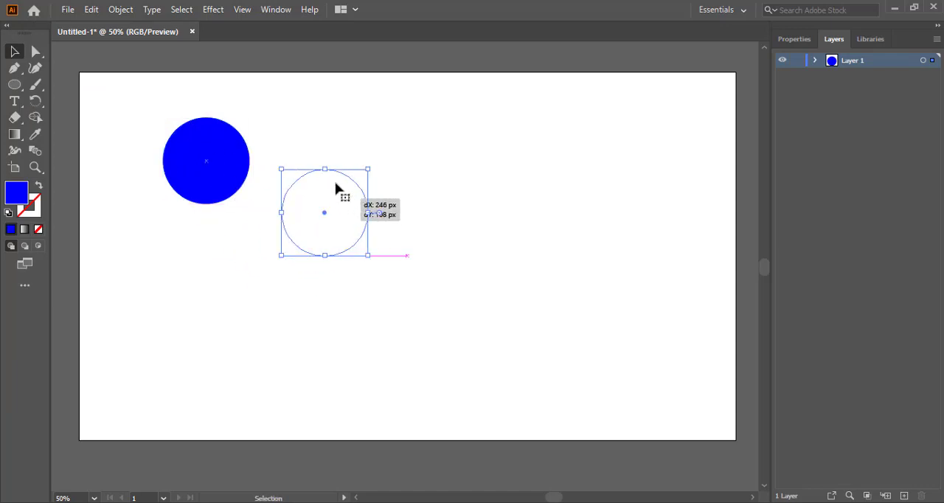
{"action": "left_click_drag", "start_coordinate": [374, 126], "coordinate": [374, 126]}
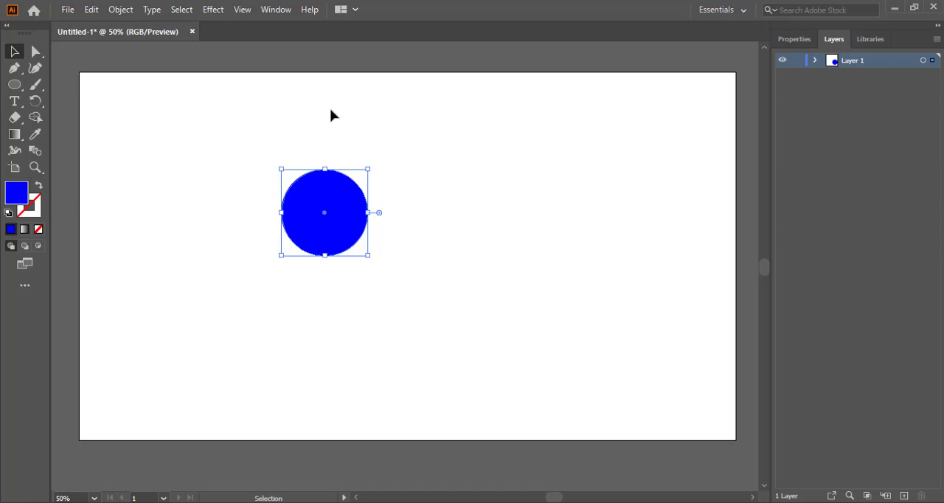
{"action": "left_click", "coordinate": [337, 116]}
{"action": "left_click", "coordinate": [330, 198]}
{"action": "left_click", "coordinate": [279, 107]}
Open the Pathfinder panel and move it to the artboard's upper right corner
{"action": "left_click", "coordinate": [275, 10]}
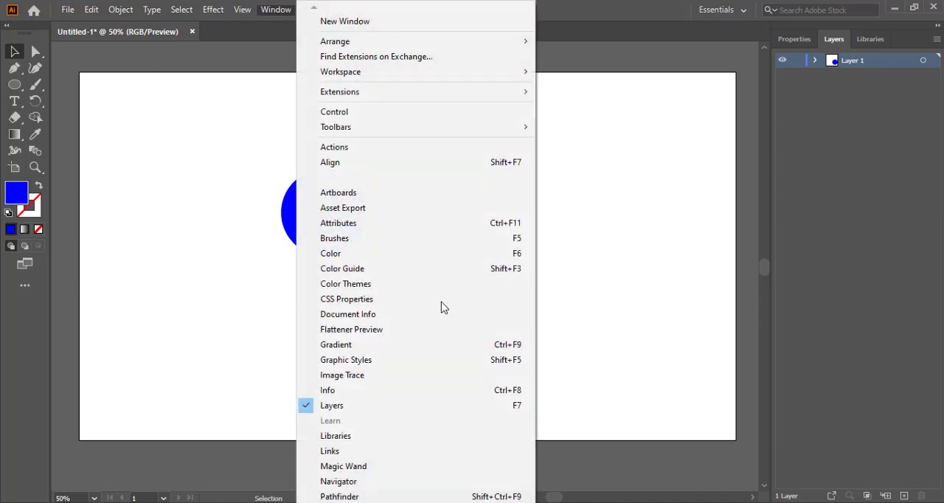
{"action": "left_click", "coordinate": [339, 497]}
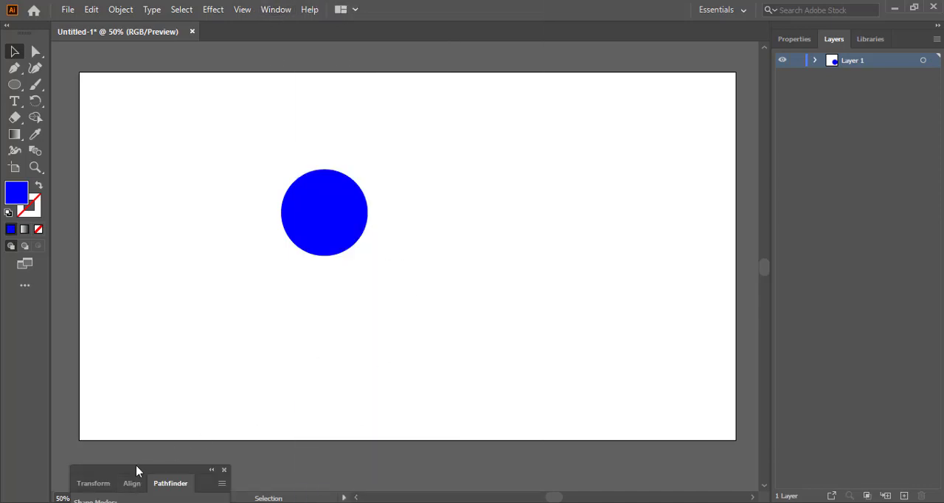
{"action": "left_click_drag", "start_coordinate": [136, 468], "coordinate": [628, 67]}
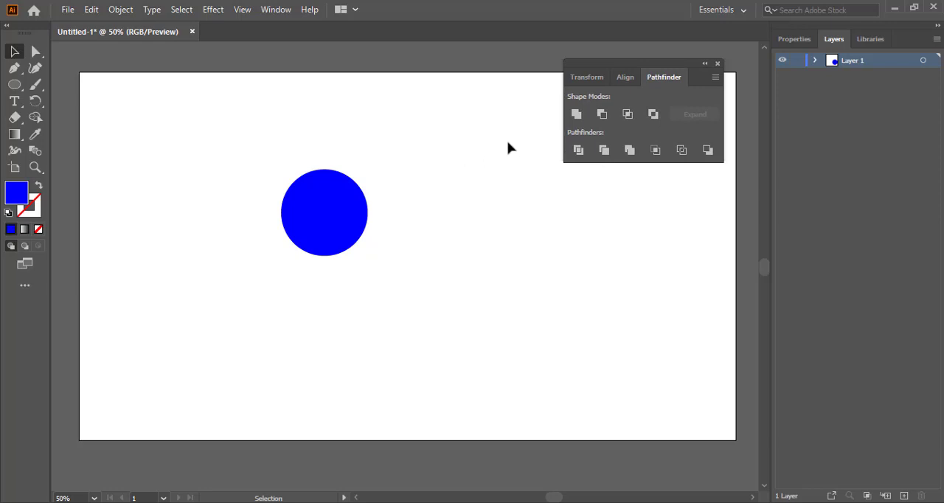
Draw a tall narrow rectangle to the right of the circle with the Rectangle tool
{"action": "left_click_drag", "start_coordinate": [14, 84], "coordinate": [73, 84]}
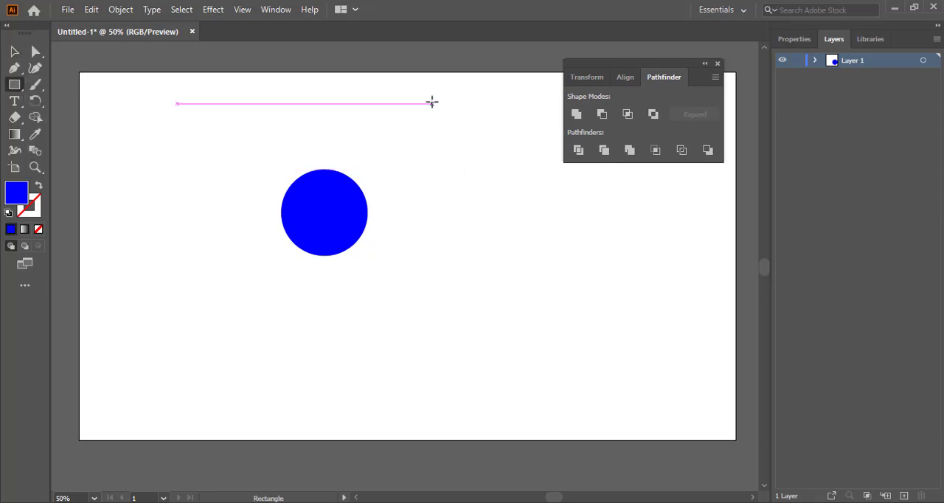
{"action": "left_click_drag", "start_coordinate": [432, 104], "coordinate": [454, 277]}
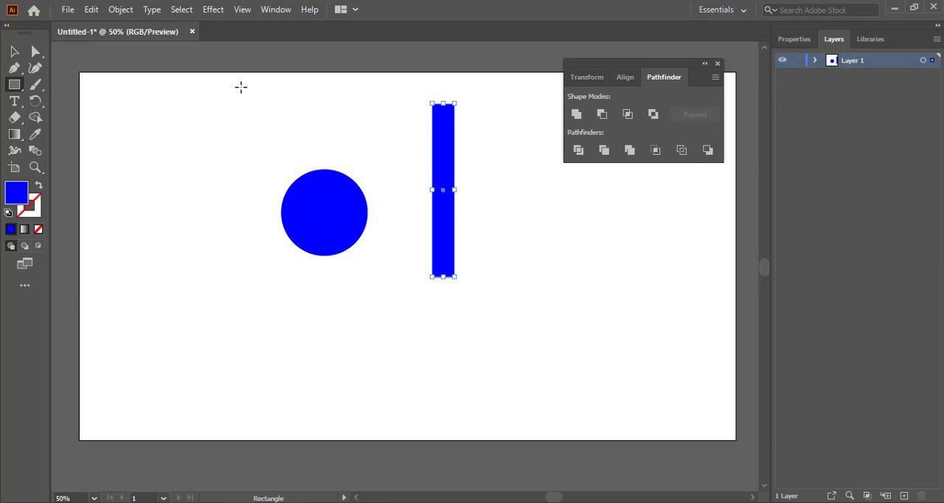
Show the Control bar and set the rectangle's fill to red
{"action": "left_click", "coordinate": [278, 14]}
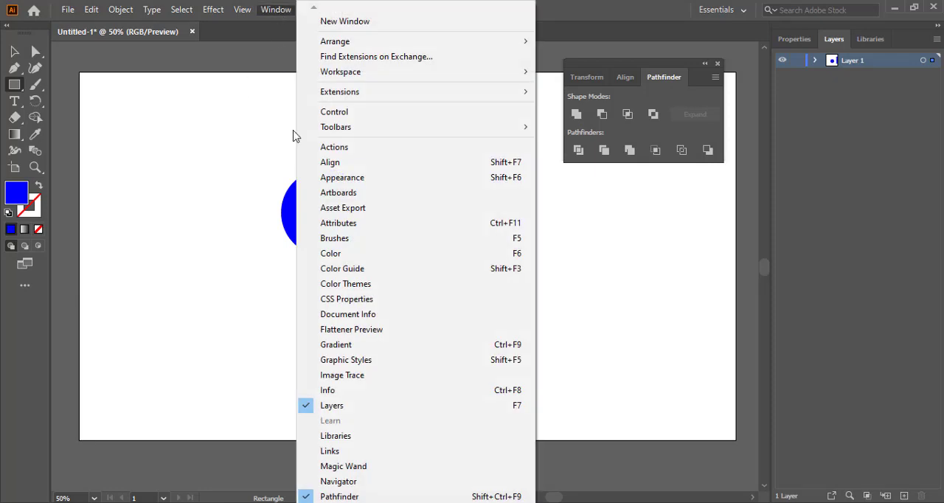
{"action": "left_click", "coordinate": [368, 115]}
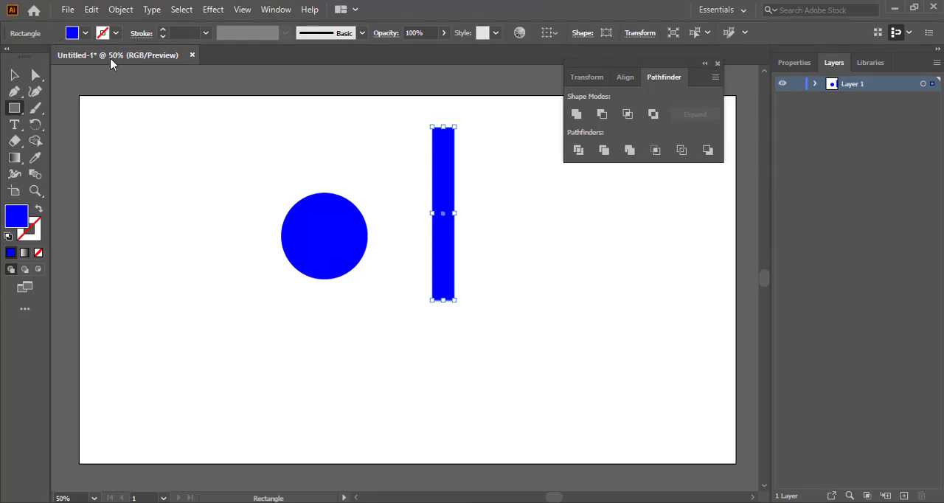
{"action": "left_click", "coordinate": [86, 33]}
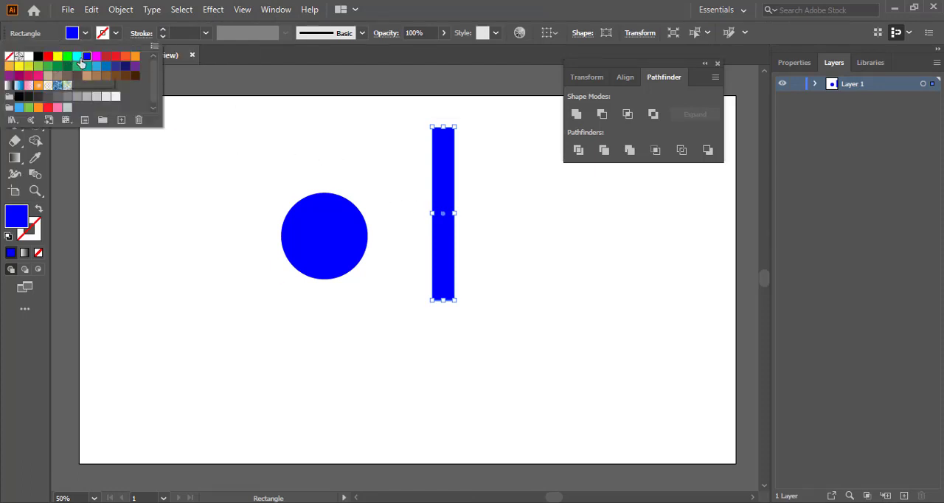
{"action": "left_click", "coordinate": [115, 57]}
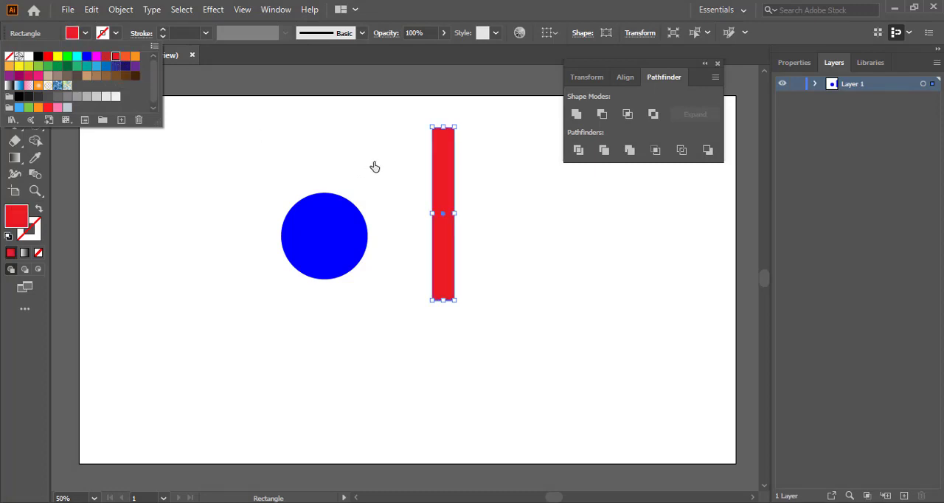
{"action": "left_click", "coordinate": [121, 169]}
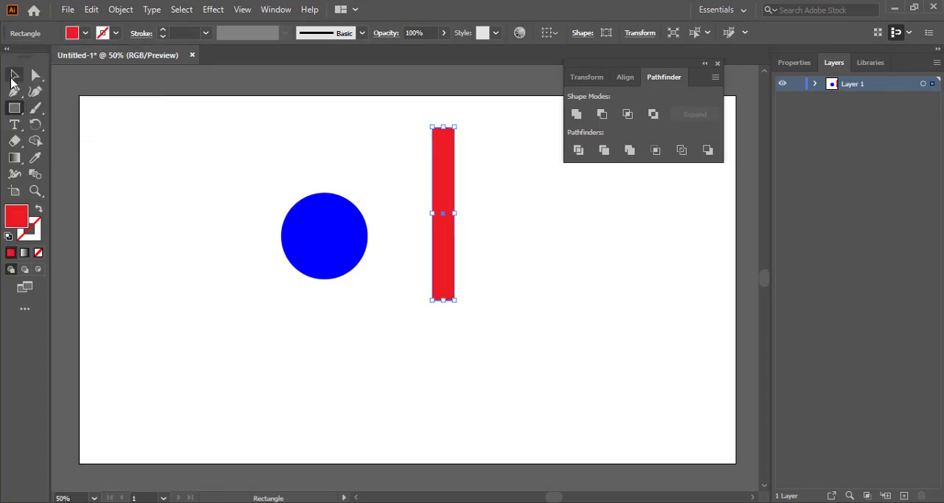
Move the rectangle so its lower part overlaps the circle's right side
{"action": "left_click", "coordinate": [14, 75]}
{"action": "left_click_drag", "start_coordinate": [346, 236], "coordinate": [362, 274]}
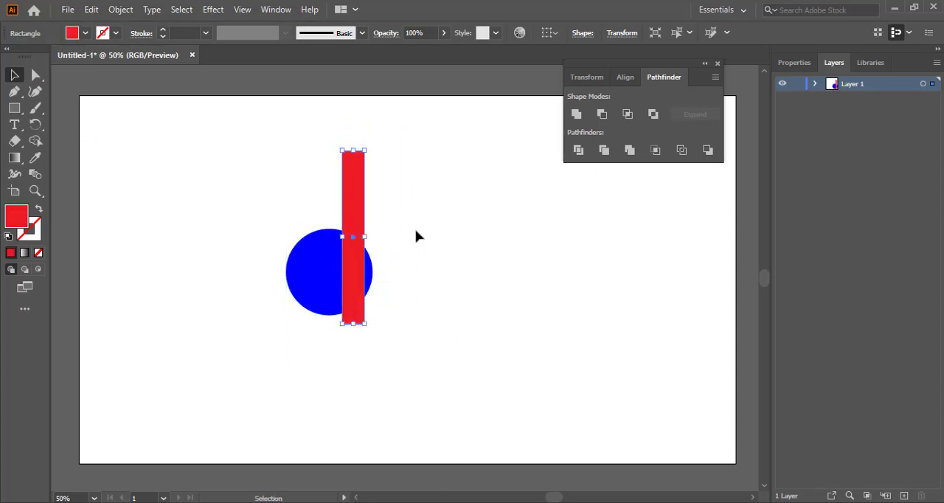
{"action": "left_click", "coordinate": [416, 237]}
Select all shapes and align them to the right edge with Horizontal Align Right
{"action": "key", "text": "ctrl+a"}
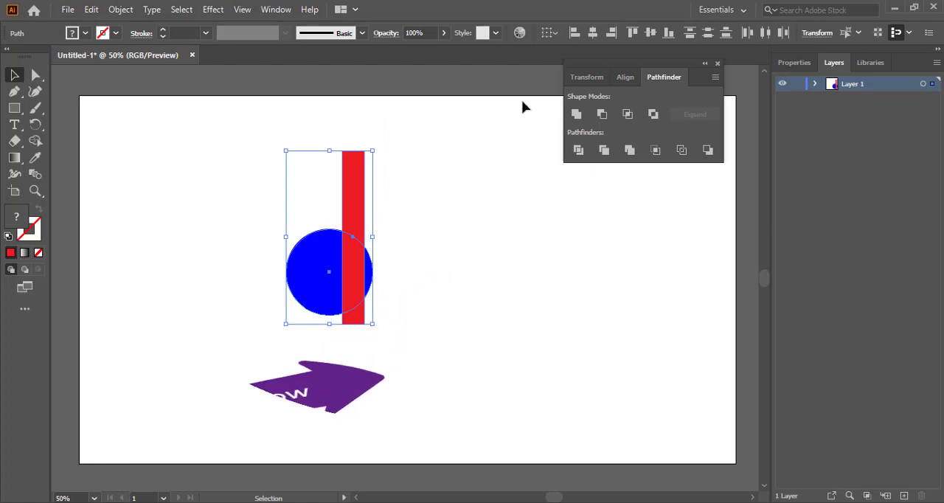
{"action": "left_click", "coordinate": [623, 77]}
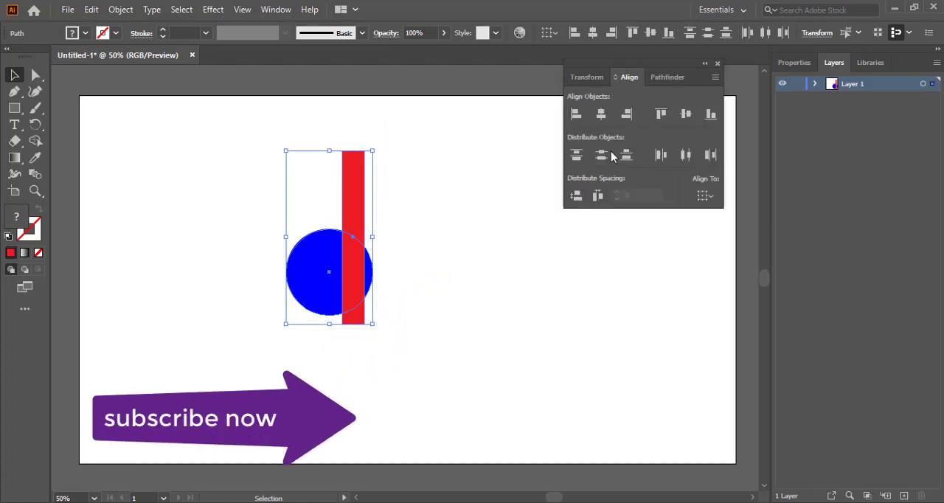
{"action": "left_click", "coordinate": [627, 117]}
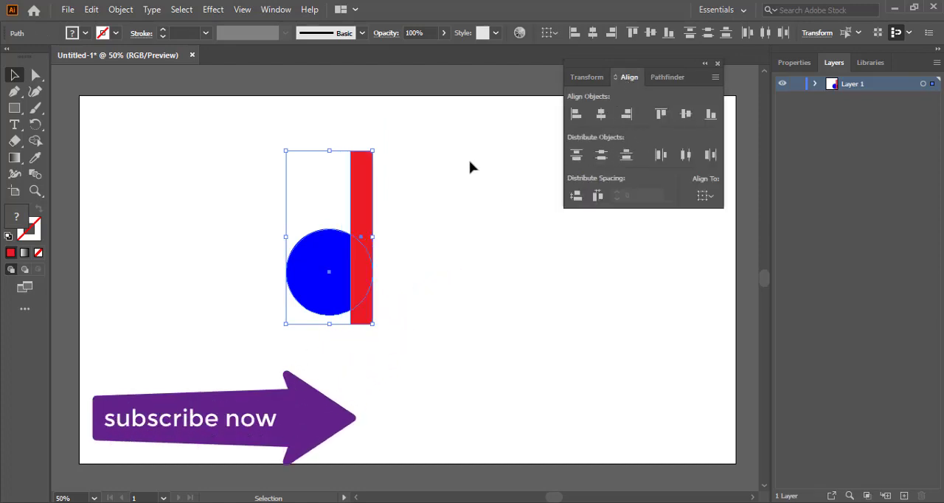
{"action": "left_click", "coordinate": [463, 213]}
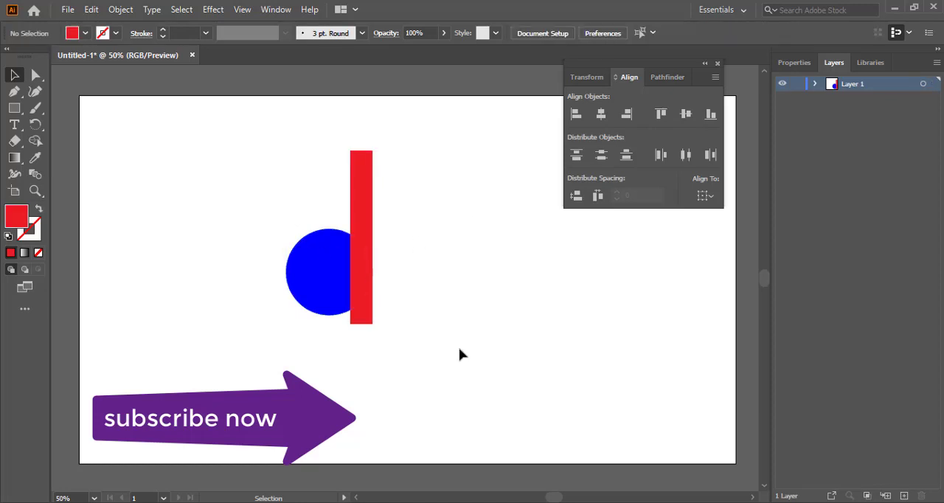
{"action": "left_click_drag", "start_coordinate": [499, 385], "coordinate": [260, 187]}
{"action": "right_click", "coordinate": [345, 268]}
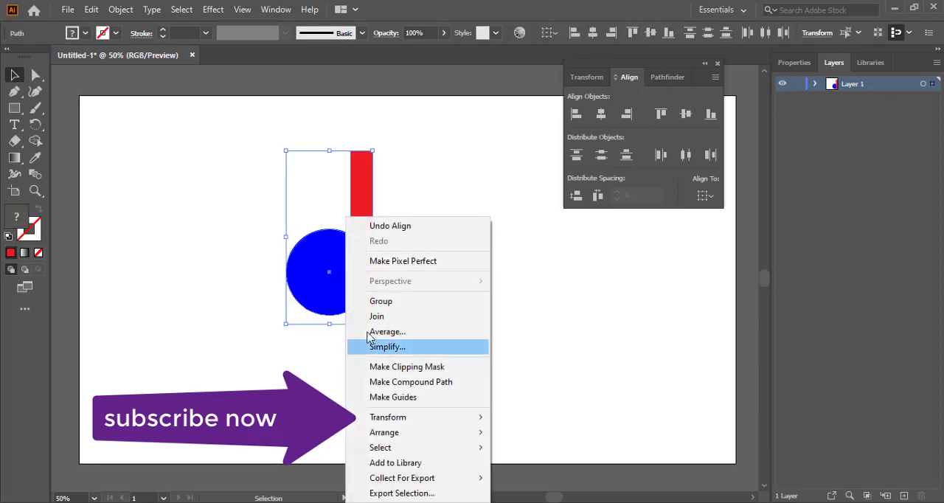
{"action": "left_click", "coordinate": [225, 232]}
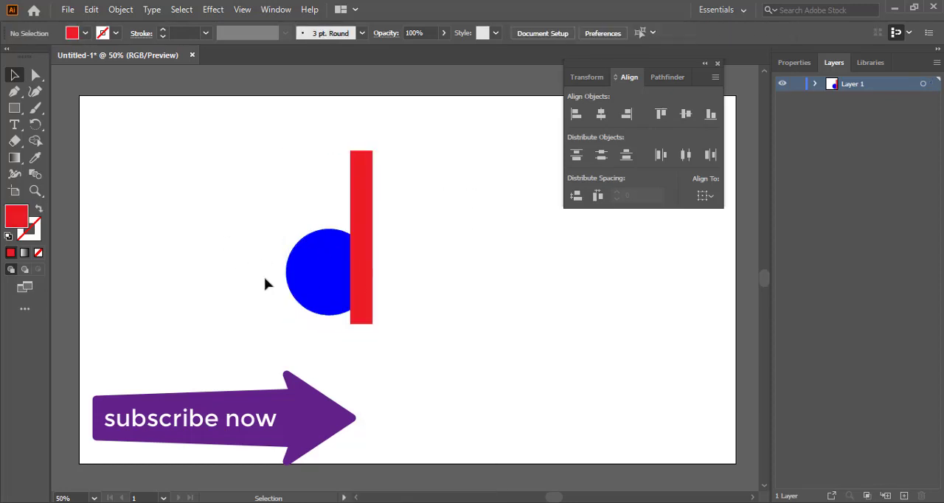
{"action": "left_click", "coordinate": [335, 277]}
Try subtracting the rectangle from the circle with Minus Front, then undo it
{"action": "left_click_drag", "start_coordinate": [266, 233], "coordinate": [376, 325]}
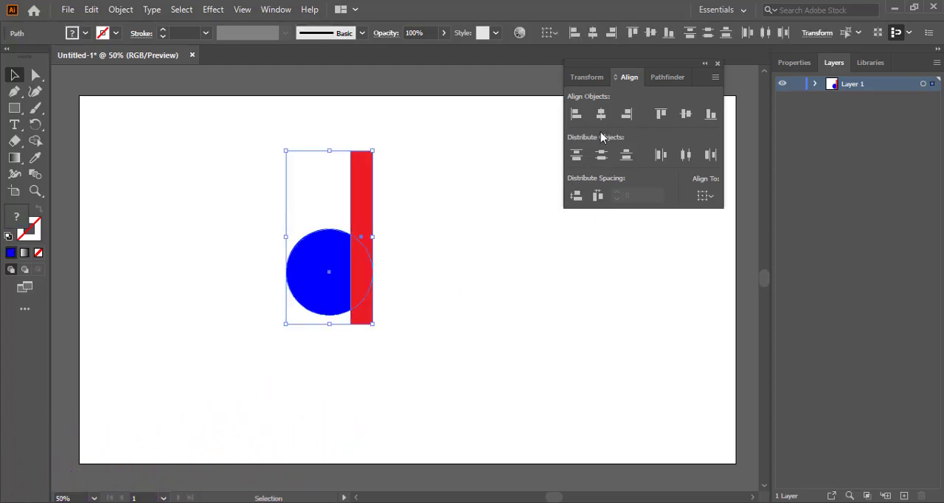
{"action": "left_click", "coordinate": [665, 79]}
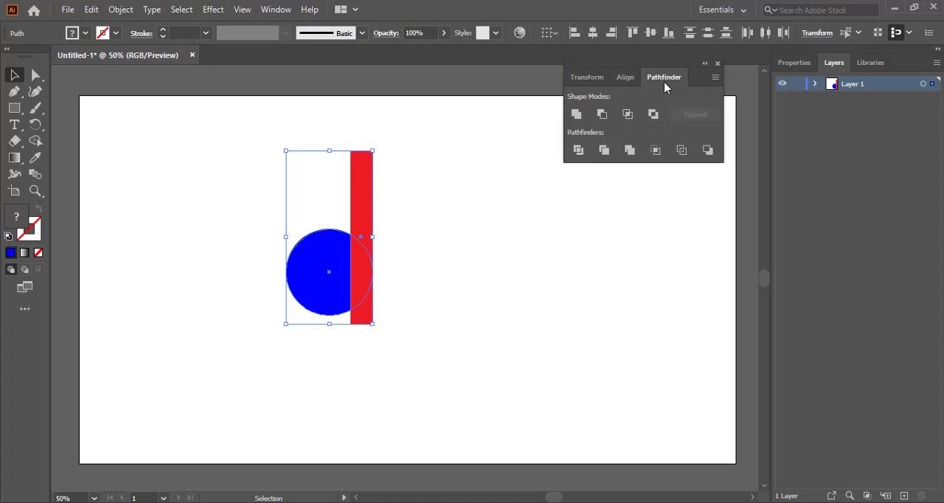
{"action": "left_click", "coordinate": [602, 116]}
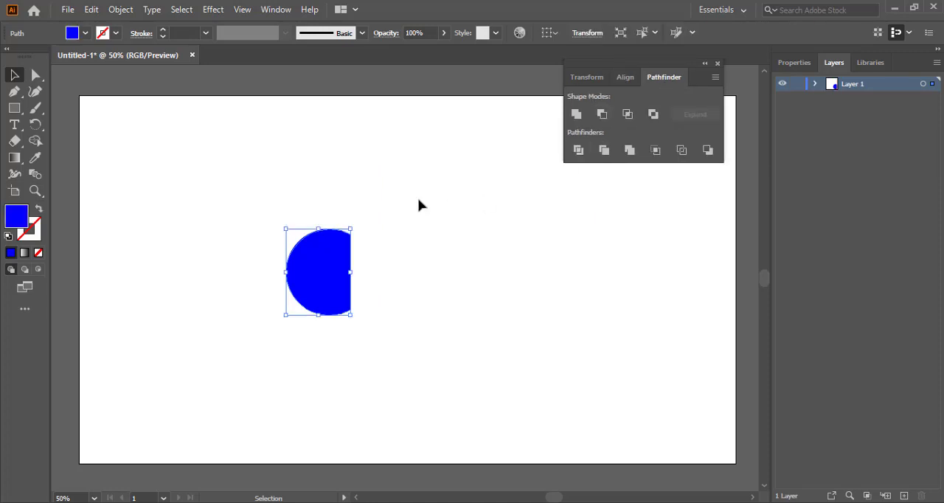
{"action": "key", "text": "ctrl+z"}
{"action": "left_click", "coordinate": [438, 204]}
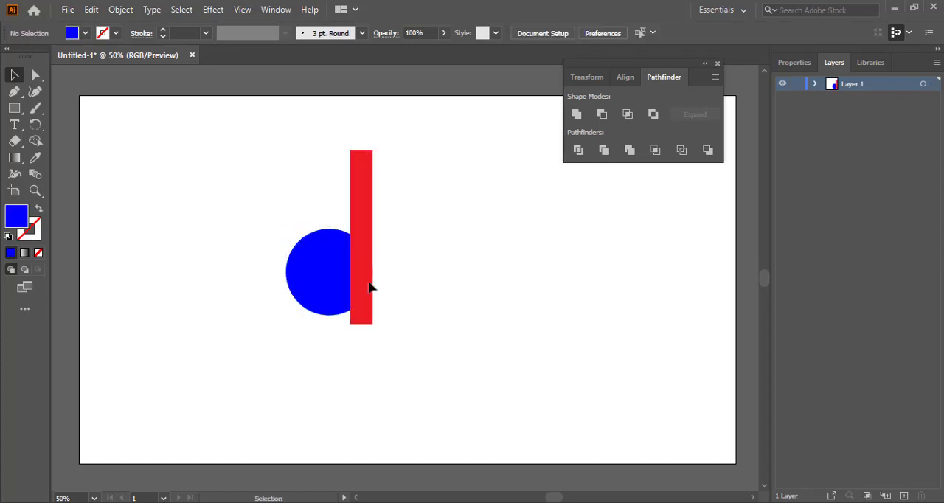
{"action": "left_click_drag", "start_coordinate": [406, 337], "coordinate": [265, 228]}
{"action": "right_click", "coordinate": [361, 272]}
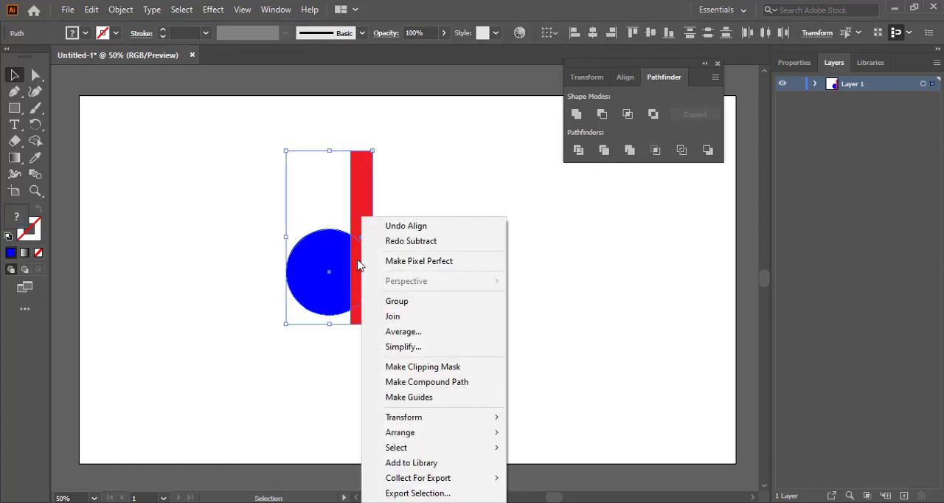
{"action": "left_click", "coordinate": [558, 242]}
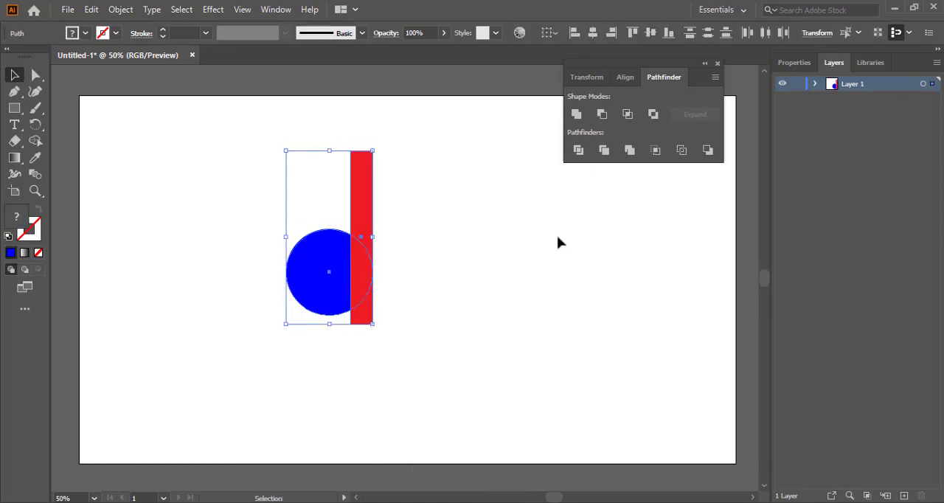
{"action": "left_click", "coordinate": [558, 242]}
Select the circle and rectangle together and split them with Pathfinder Divide
{"action": "left_click", "coordinate": [360, 311]}
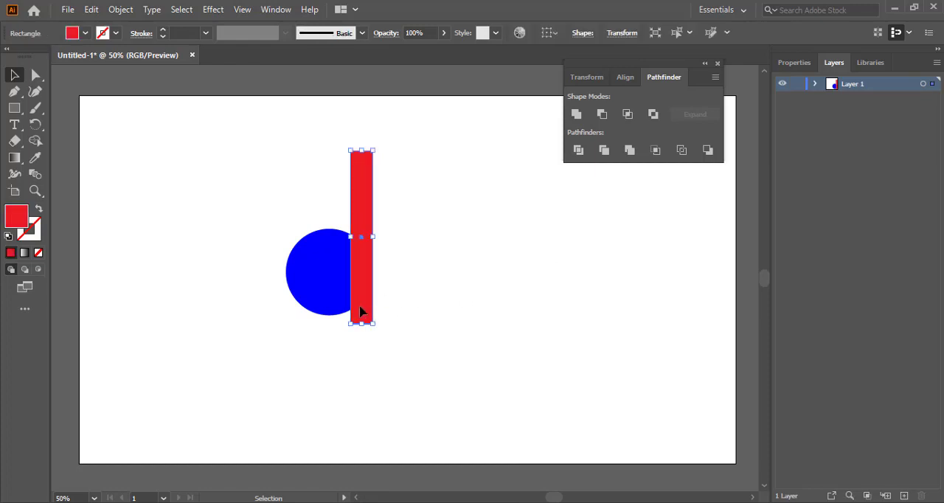
{"action": "left_click_drag", "start_coordinate": [233, 239], "coordinate": [391, 337]}
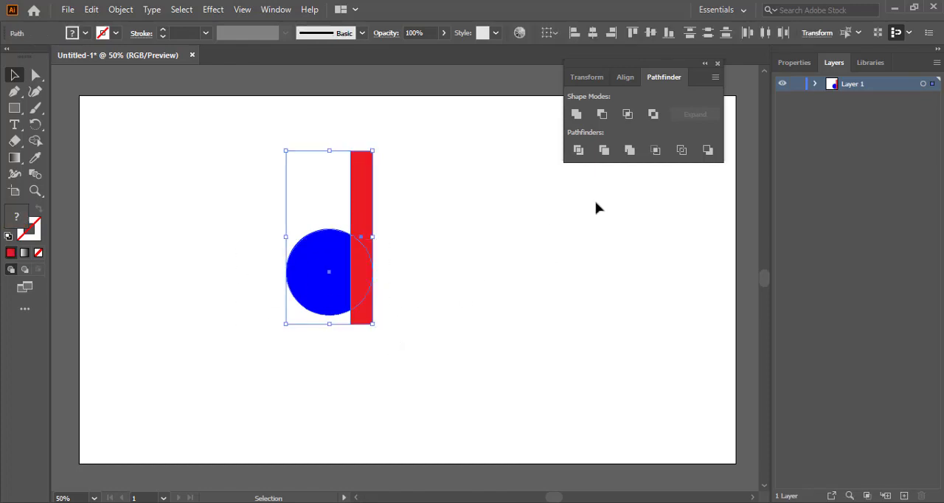
{"action": "left_click", "coordinate": [580, 151]}
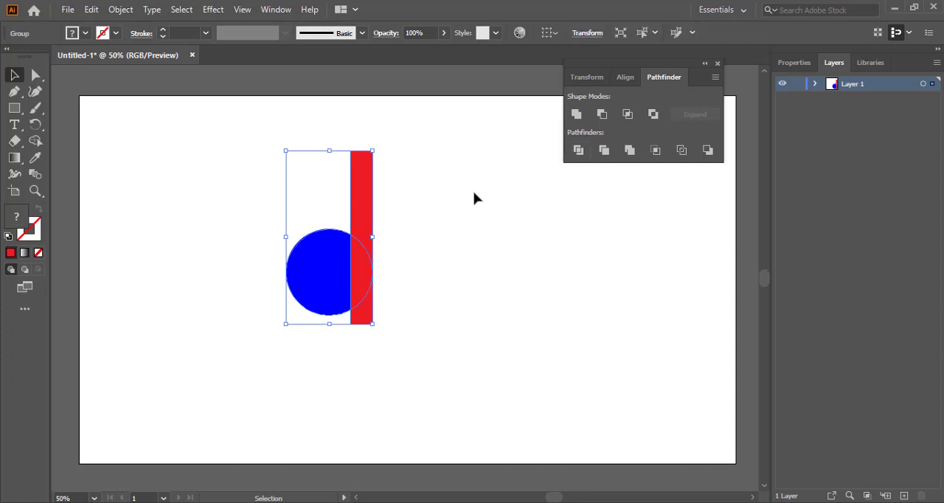
Ungroup the divided pieces
{"action": "left_click", "coordinate": [413, 255]}
{"action": "left_click", "coordinate": [361, 319]}
{"action": "right_click", "coordinate": [343, 290]}
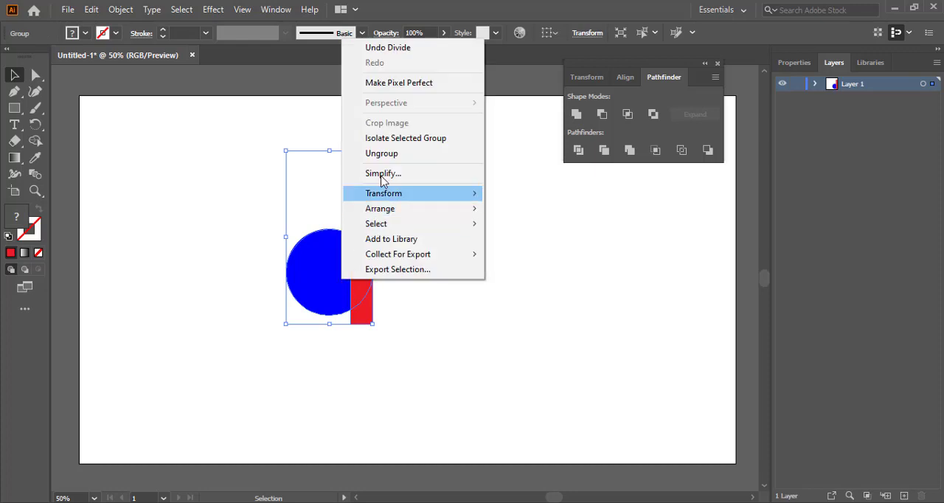
{"action": "left_click", "coordinate": [388, 154]}
Select the rectangle's lower piece with the adjoining circle piece and trim the bottom with Minus Front so it follows the curve
{"action": "left_click", "coordinate": [418, 326]}
{"action": "left_click", "coordinate": [361, 323]}
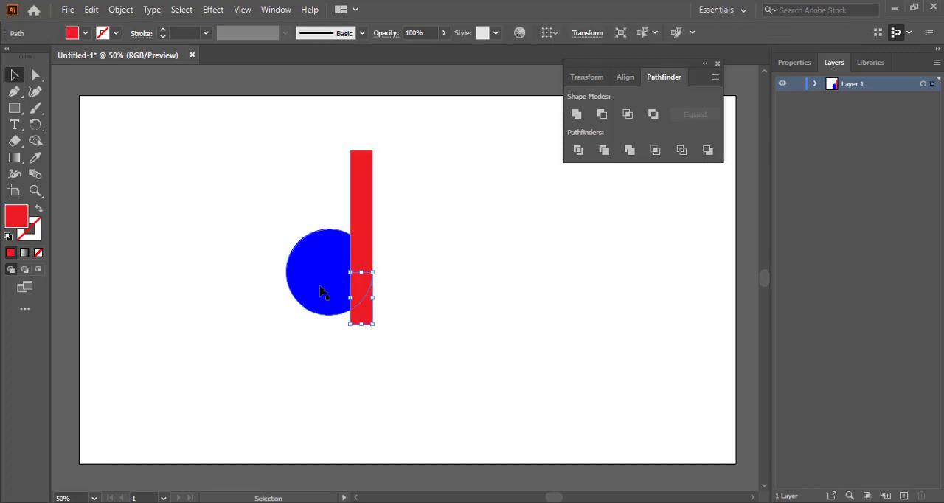
{"action": "left_click", "coordinate": [322, 292], "text": "shift"}
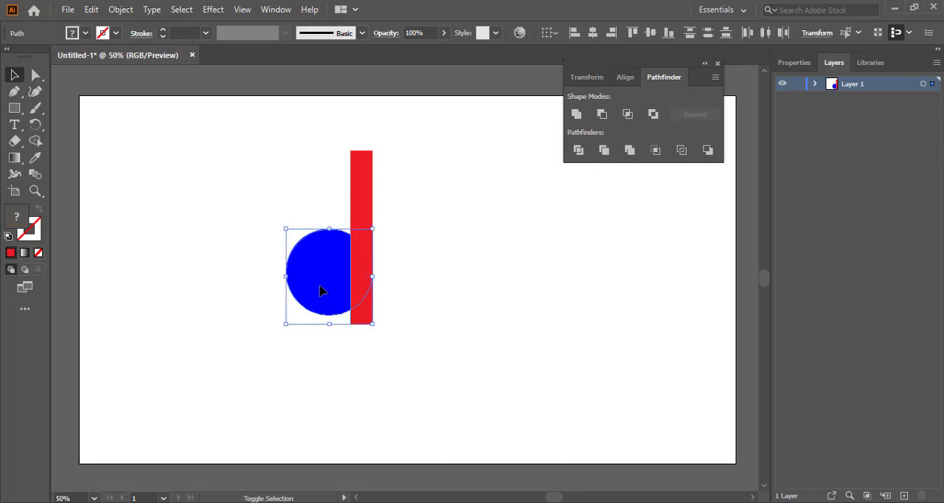
{"action": "left_click", "coordinate": [611, 116]}
{"action": "left_click", "coordinate": [485, 191]}
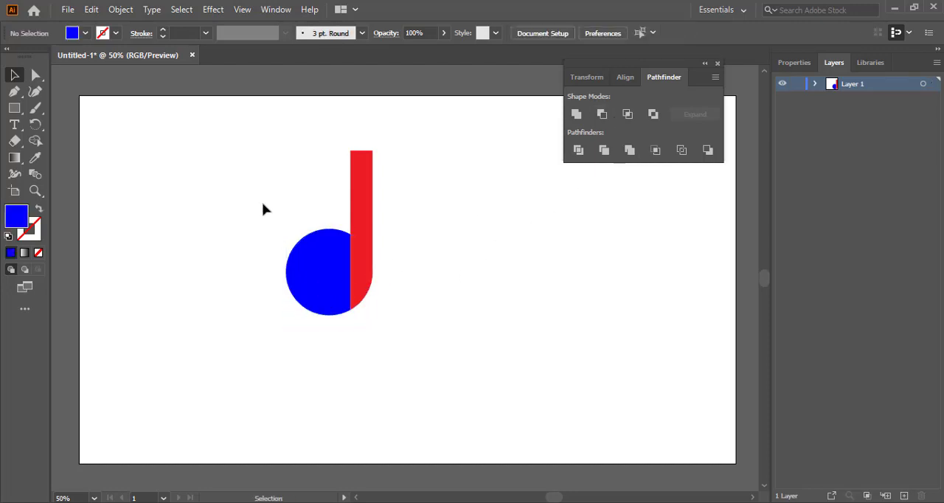
Select all pieces of the letter shape and merge them into one red shape with Pathfinder Unite
{"action": "left_click_drag", "start_coordinate": [263, 204], "coordinate": [475, 281]}
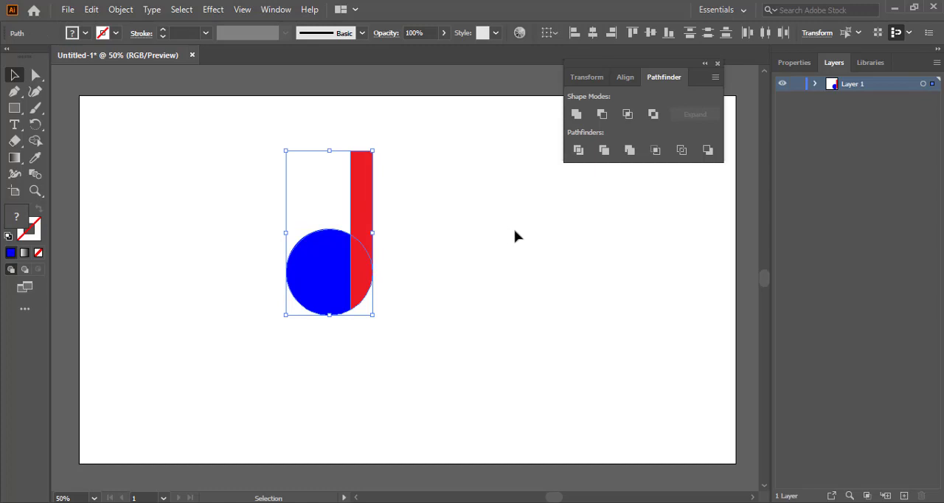
{"action": "left_click", "coordinate": [577, 116]}
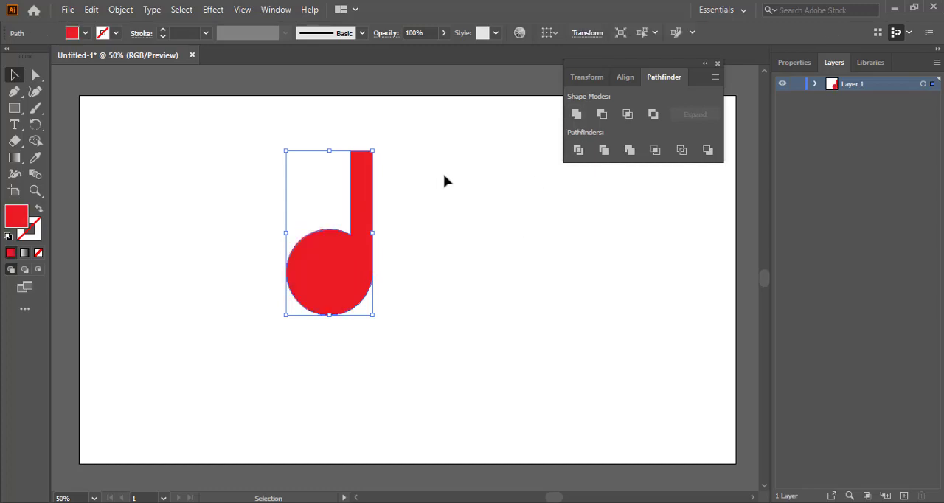
{"action": "left_click", "coordinate": [445, 180]}
Scale the merged letter shape down and move it towards the right side of the artboard
{"action": "left_click", "coordinate": [361, 273]}
{"action": "left_click_drag", "start_coordinate": [370, 151], "coordinate": [357, 182]}
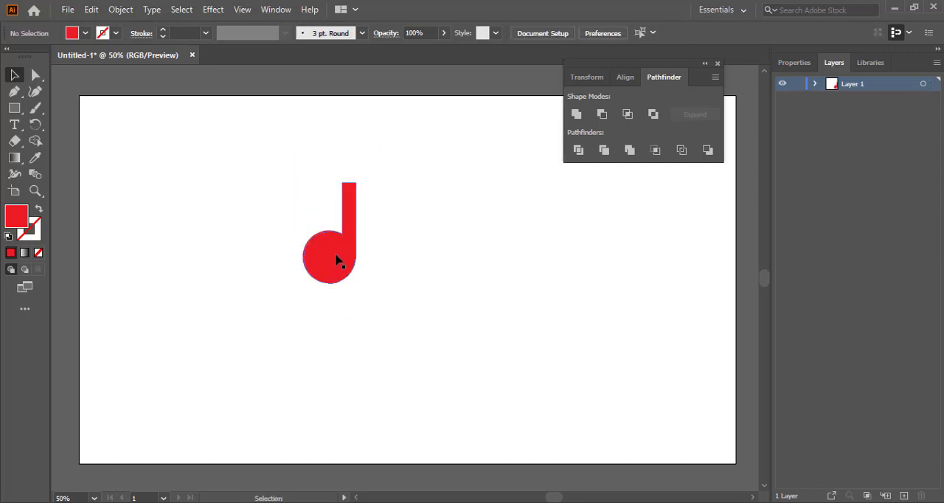
{"action": "left_click_drag", "start_coordinate": [335, 257], "coordinate": [498, 244]}
{"action": "left_click", "coordinate": [329, 214]}
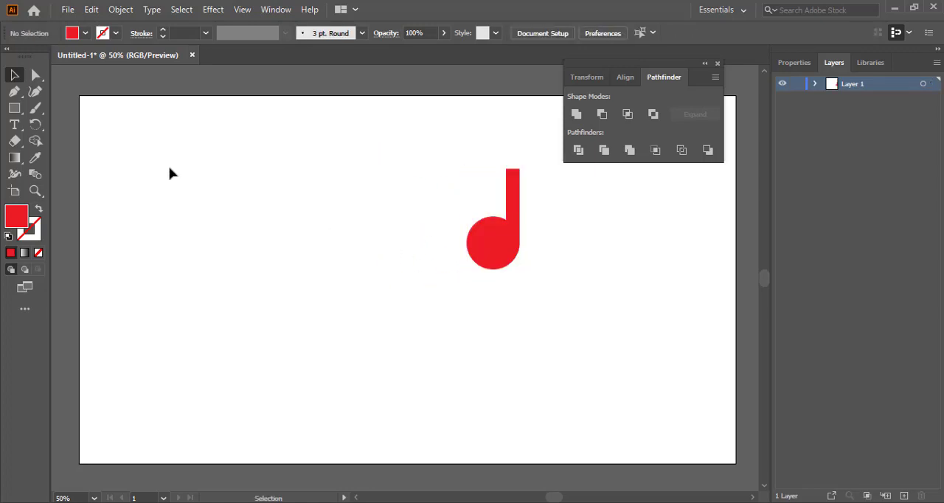
Draw a red circle about 346 px wide with the Ellipse tool on the left of the artboard
{"action": "left_click", "coordinate": [15, 110]}
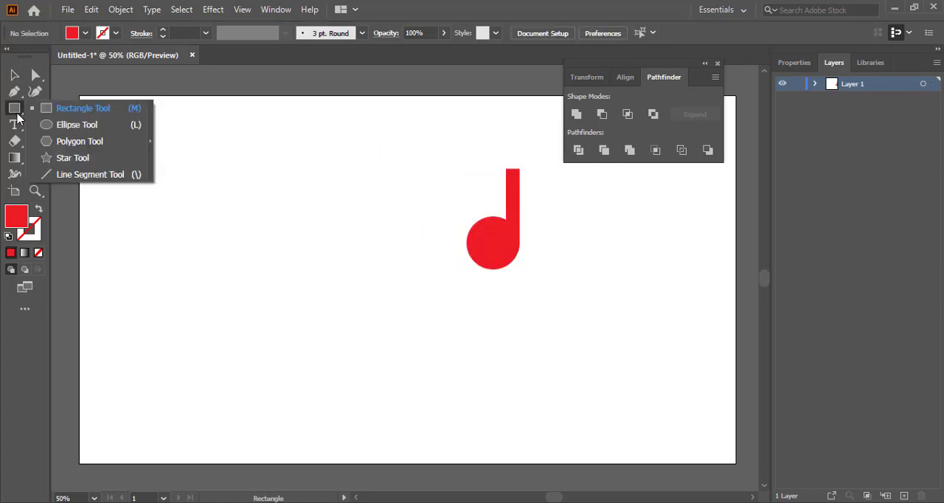
{"action": "left_click", "coordinate": [46, 123]}
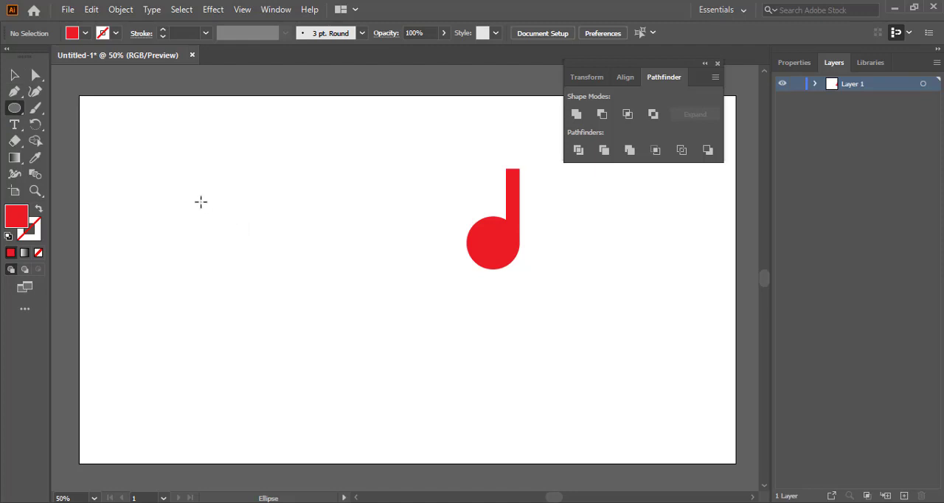
{"action": "left_click_drag", "start_coordinate": [166, 196], "coordinate": [240, 278]}
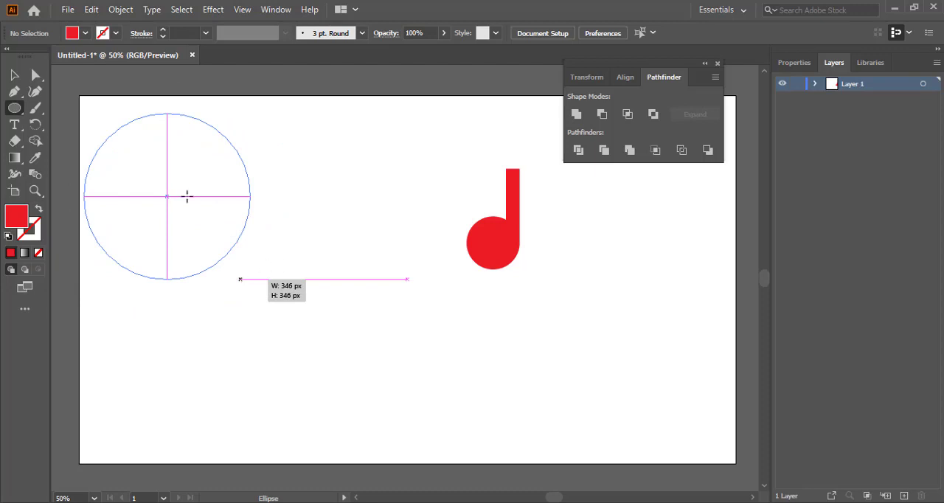
{"action": "left_click_drag", "start_coordinate": [187, 197], "coordinate": [293, 308]}
{"action": "left_click", "coordinate": [14, 75]}
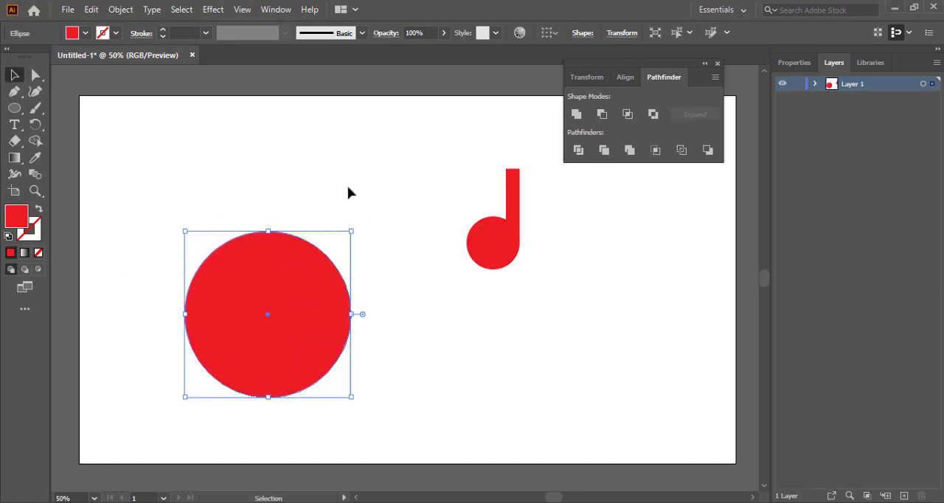
{"action": "left_click", "coordinate": [350, 184]}
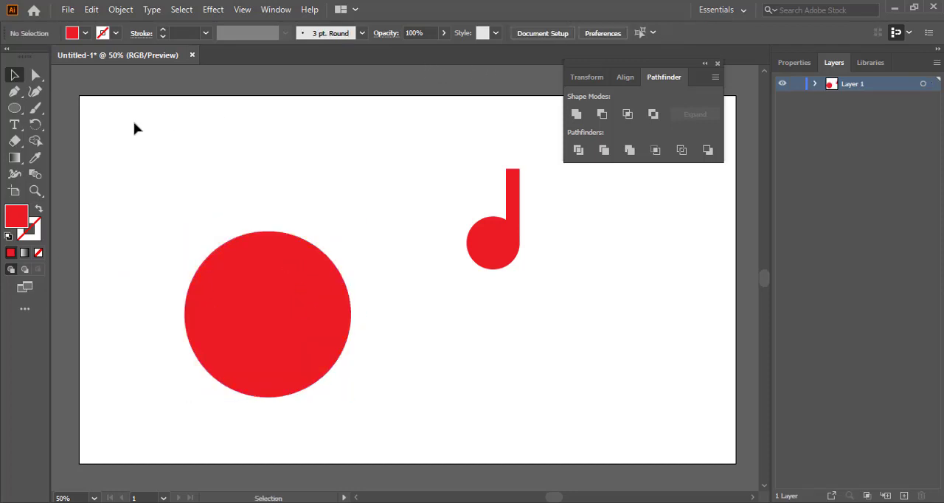
Create a point text object with the Type tool and set its font to Freestyle Script
{"action": "left_click", "coordinate": [14, 125]}
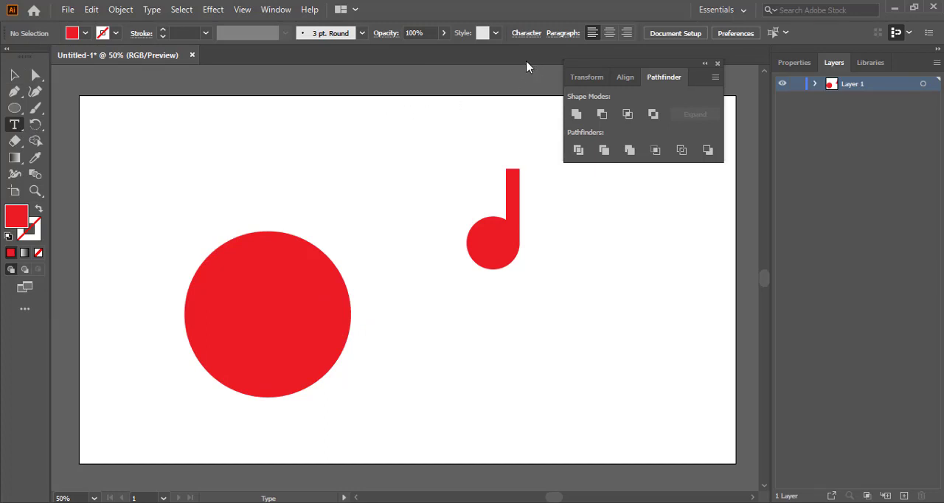
{"action": "left_click", "coordinate": [186, 161]}
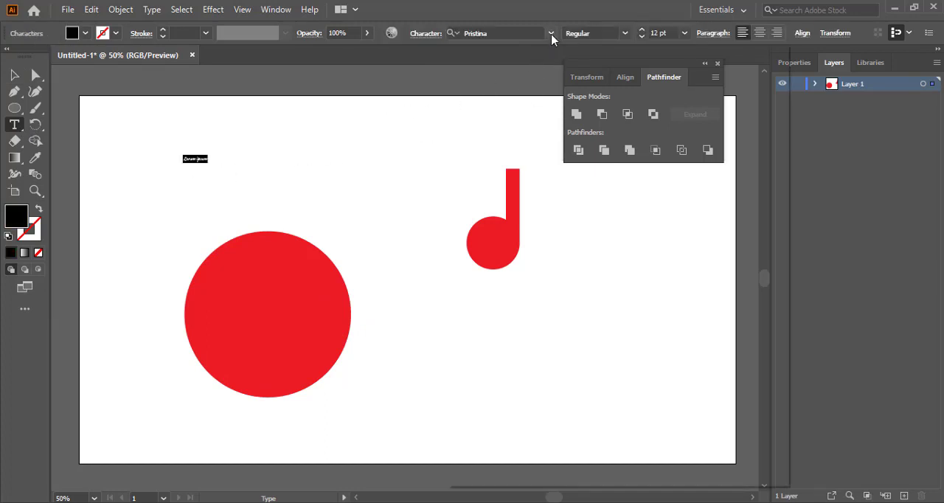
{"action": "left_click", "coordinate": [551, 33]}
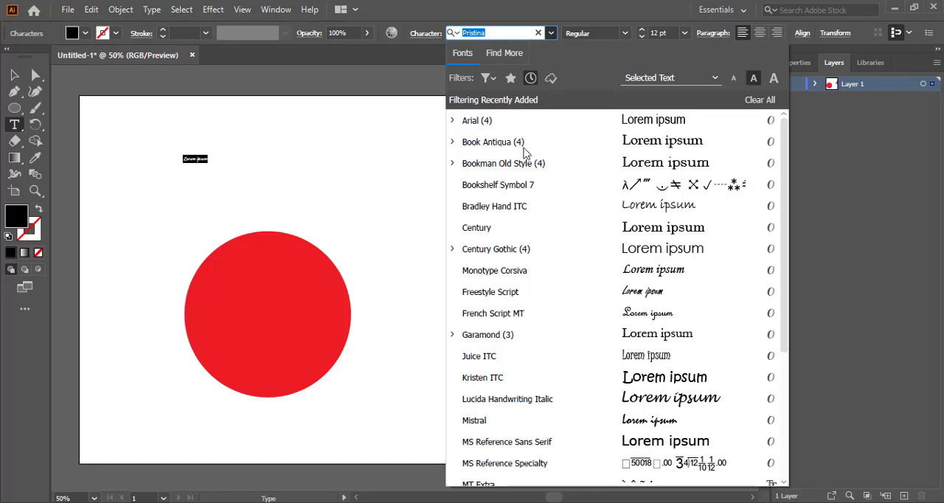
{"action": "scroll", "coordinate": [544, 172], "scroll_direction": "down", "scroll_amount": 2}
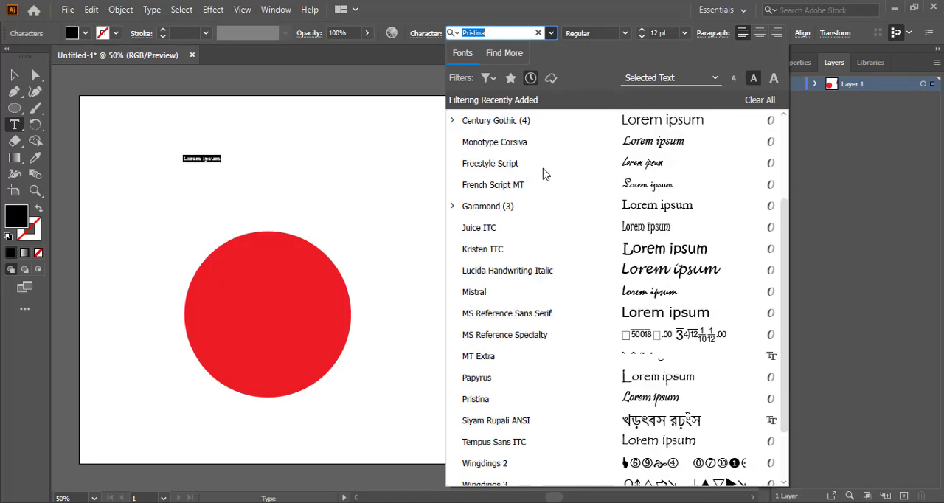
{"action": "scroll", "coordinate": [543, 173], "scroll_direction": "up", "scroll_amount": 2}
{"action": "scroll", "coordinate": [544, 172], "scroll_direction": "down", "scroll_amount": 3}
{"action": "scroll", "coordinate": [544, 173], "scroll_direction": "down", "scroll_amount": 1}
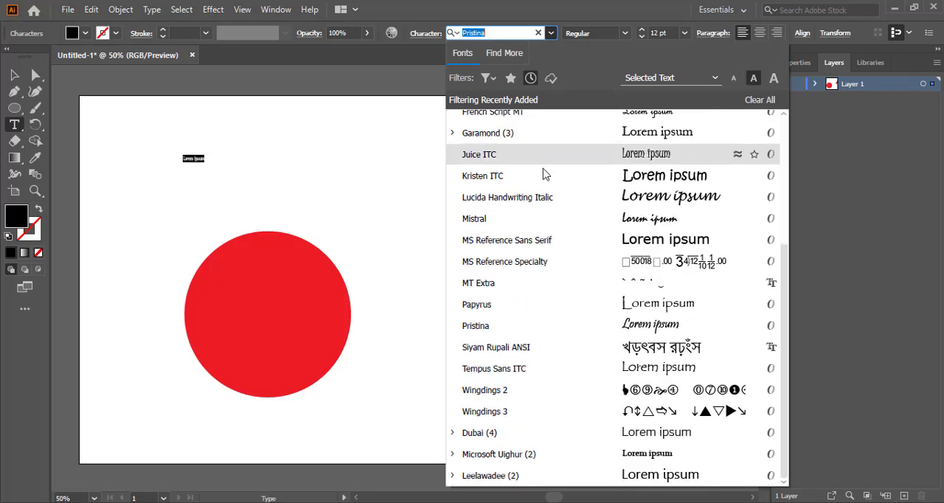
{"action": "scroll", "coordinate": [544, 172], "scroll_direction": "up", "scroll_amount": 3}
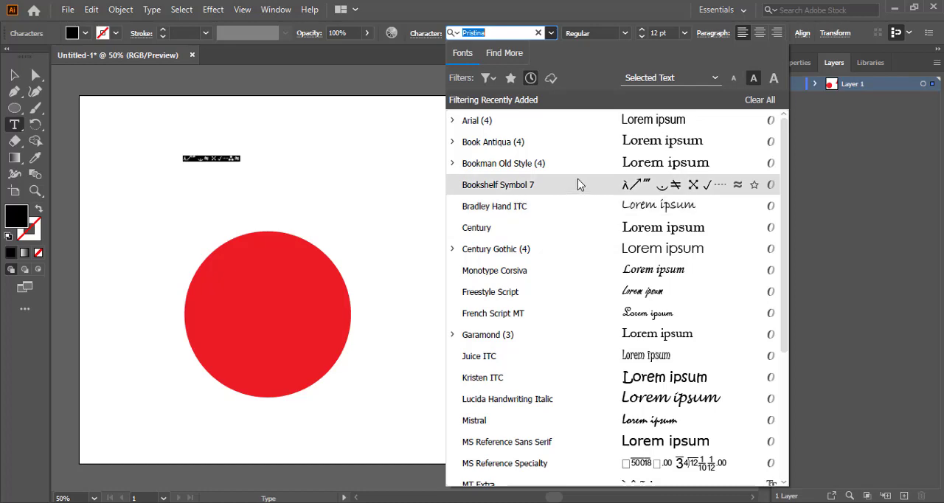
{"action": "scroll", "coordinate": [578, 180], "scroll_direction": "down", "scroll_amount": 5}
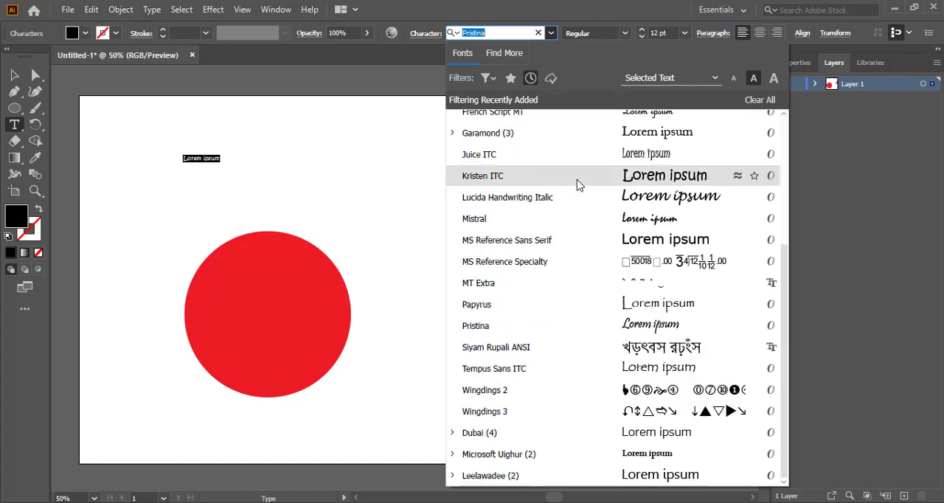
{"action": "scroll", "coordinate": [578, 185], "scroll_direction": "up", "scroll_amount": 3}
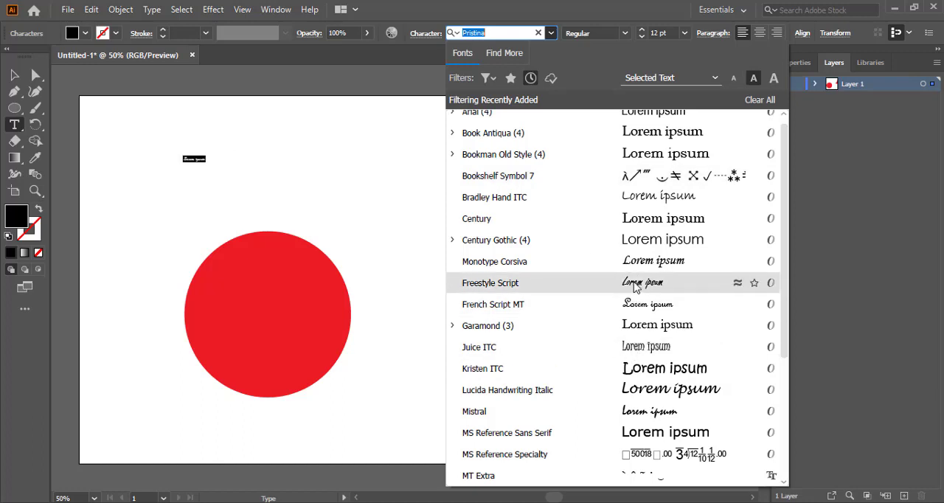
{"action": "left_click", "coordinate": [578, 282]}
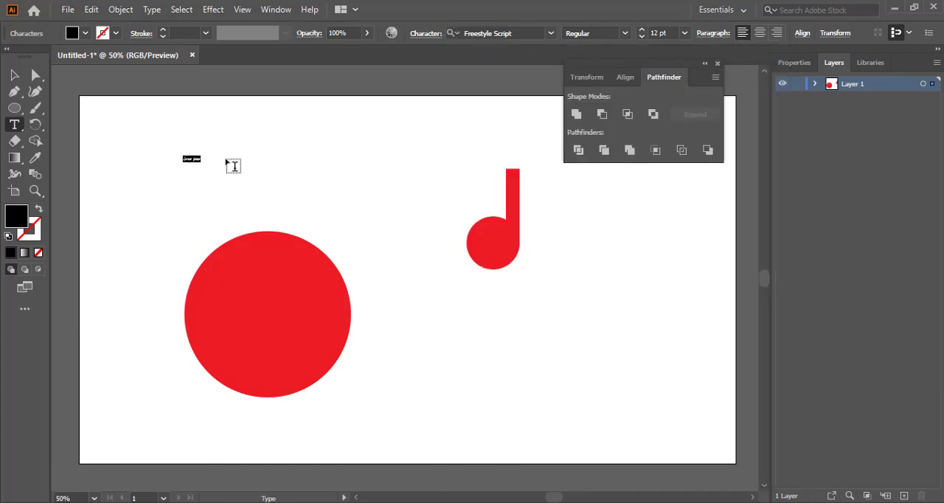
Set the font size to 24 pt and enter the text 'N bangla Tech'
{"action": "left_click", "coordinate": [684, 33]}
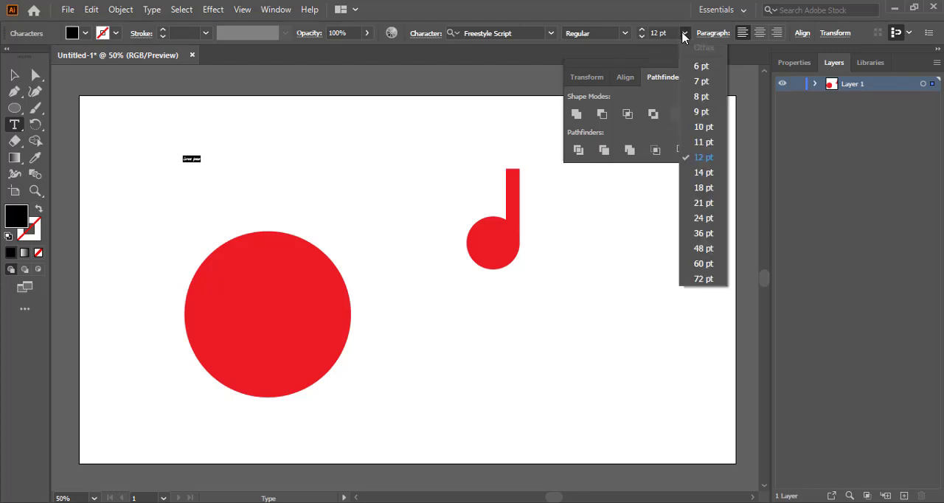
{"action": "left_click", "coordinate": [703, 217]}
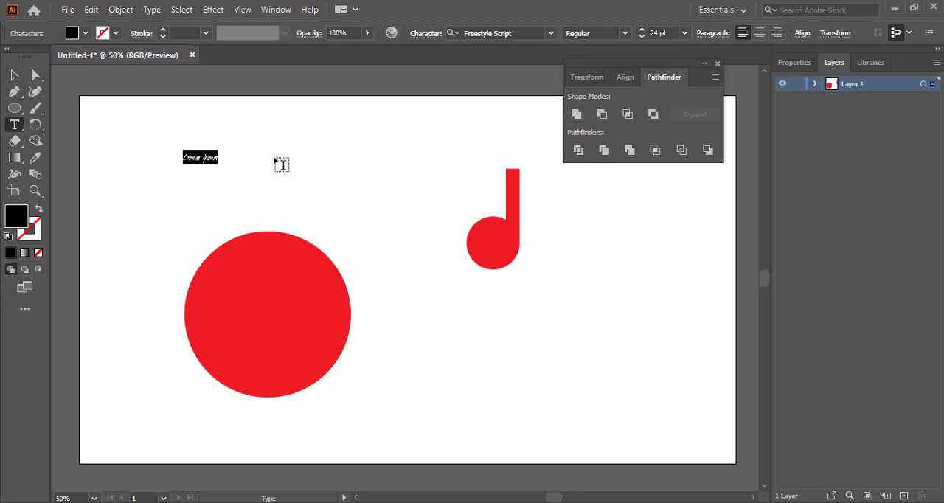
{"action": "type", "text": "M bangla Tech"}
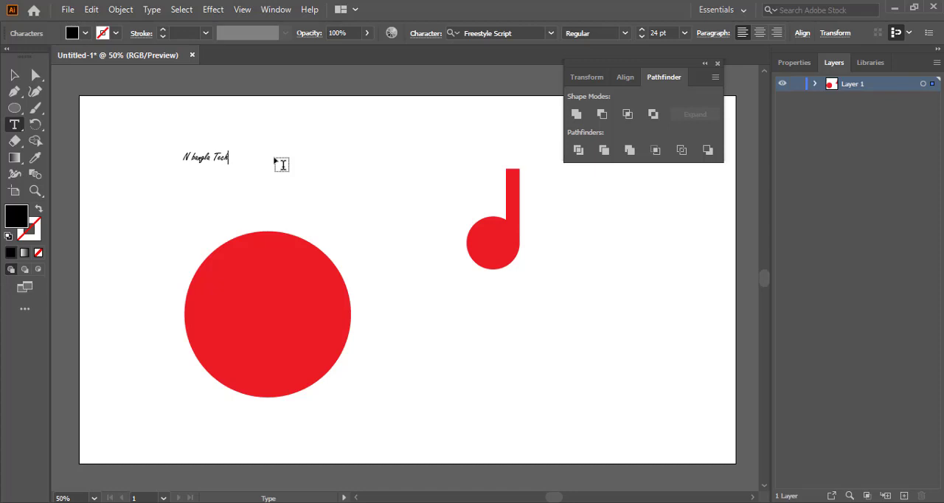
Enlarge the text and position it across the middle of the red circle
{"action": "left_click", "coordinate": [14, 74]}
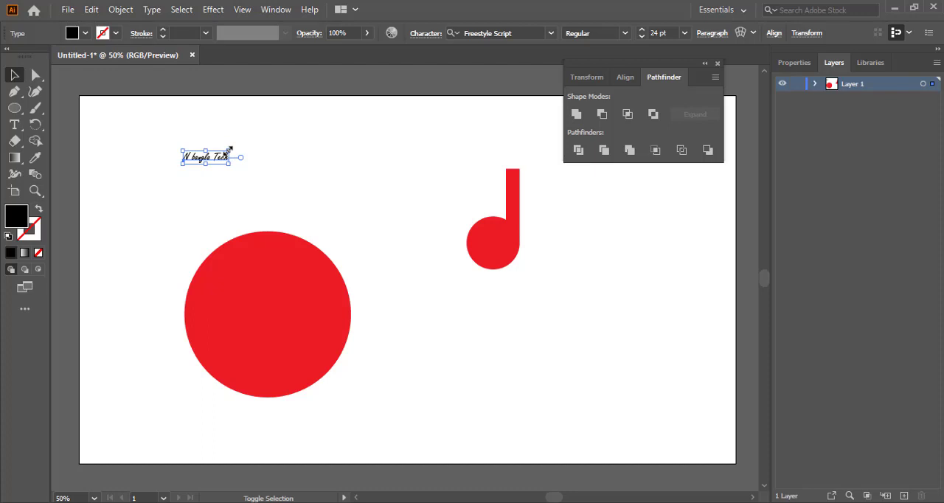
{"action": "left_click_drag", "start_coordinate": [229, 150], "coordinate": [289, 133]}
{"action": "left_click_drag", "start_coordinate": [219, 171], "coordinate": [278, 313]}
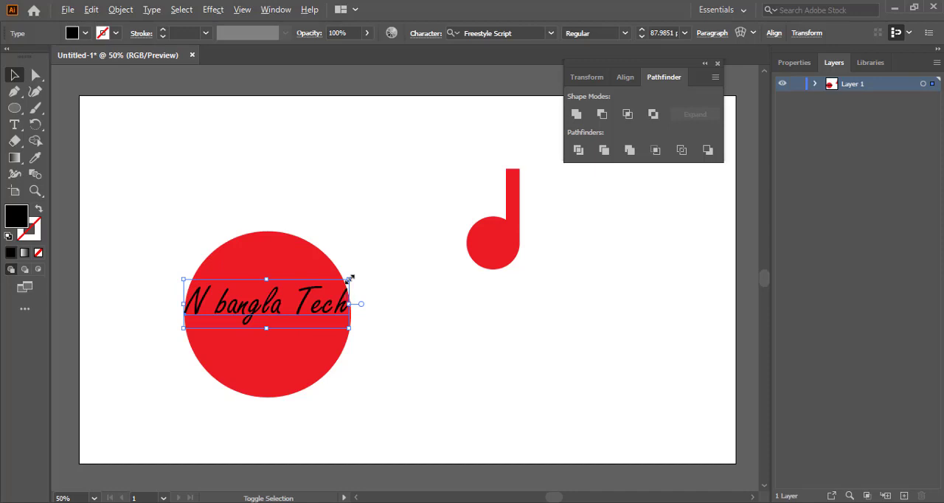
{"action": "left_click_drag", "start_coordinate": [349, 278], "coordinate": [390, 246]}
{"action": "left_click_drag", "start_coordinate": [180, 223], "coordinate": [365, 387]}
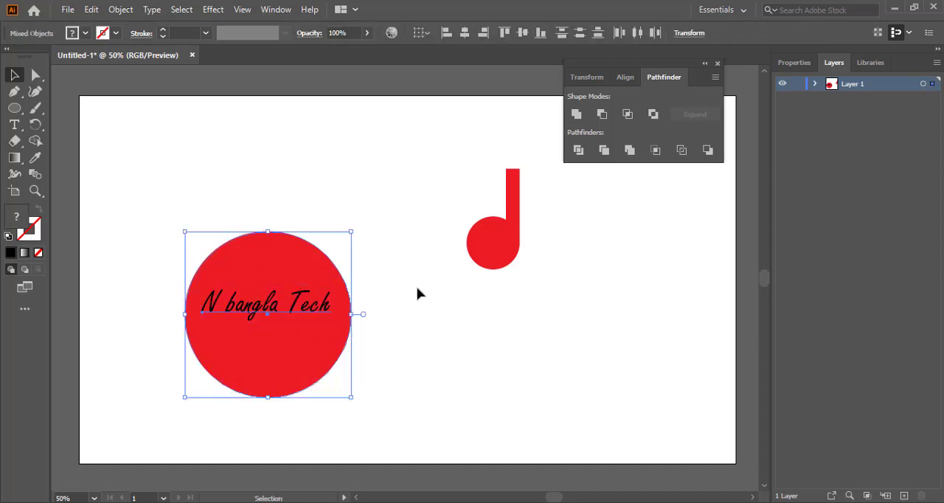
{"action": "left_click", "coordinate": [414, 207]}
Convert the text to outlines and move the outlined text back over the circle
{"action": "left_click_drag", "start_coordinate": [250, 313], "coordinate": [322, 202]}
{"action": "right_click", "coordinate": [320, 199]}
{"action": "left_click", "coordinate": [374, 291]}
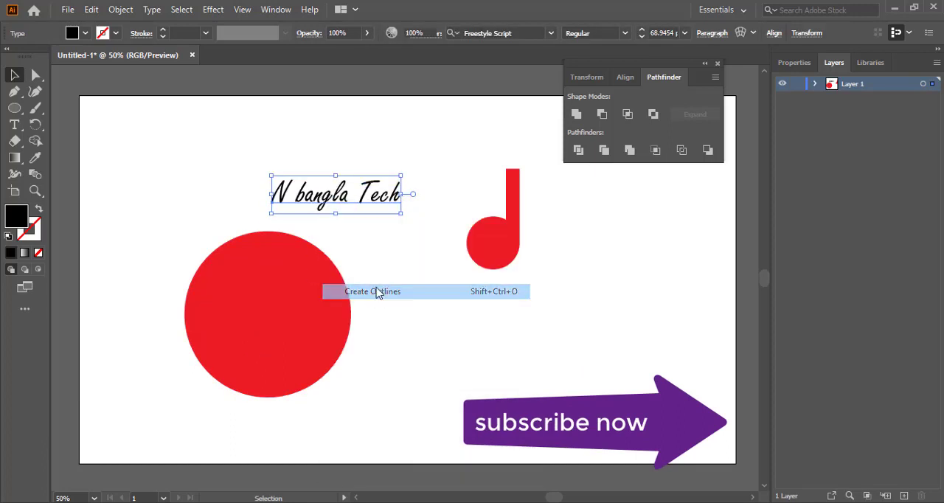
{"action": "left_click_drag", "start_coordinate": [334, 198], "coordinate": [273, 307]}
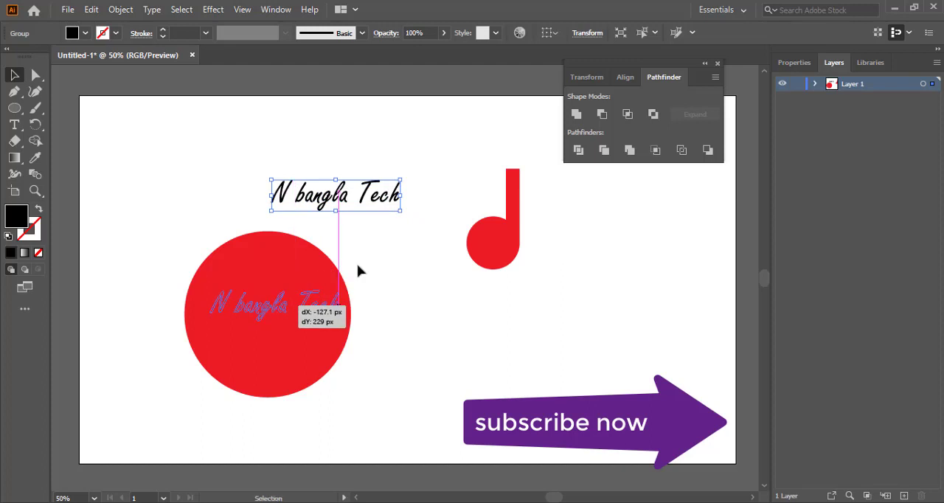
Select the circle and outlined text and centre them horizontally and vertically, aligned to the selection
{"action": "left_click_drag", "start_coordinate": [175, 214], "coordinate": [358, 389]}
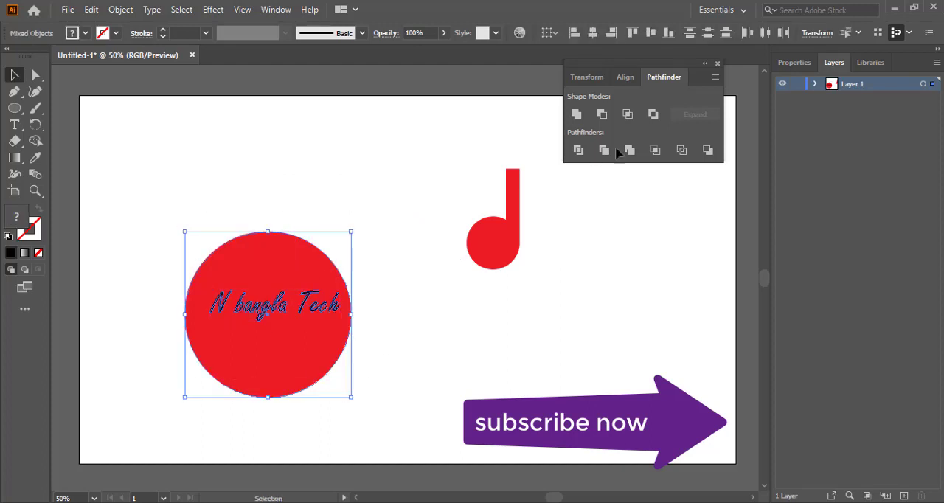
{"action": "left_click", "coordinate": [626, 84]}
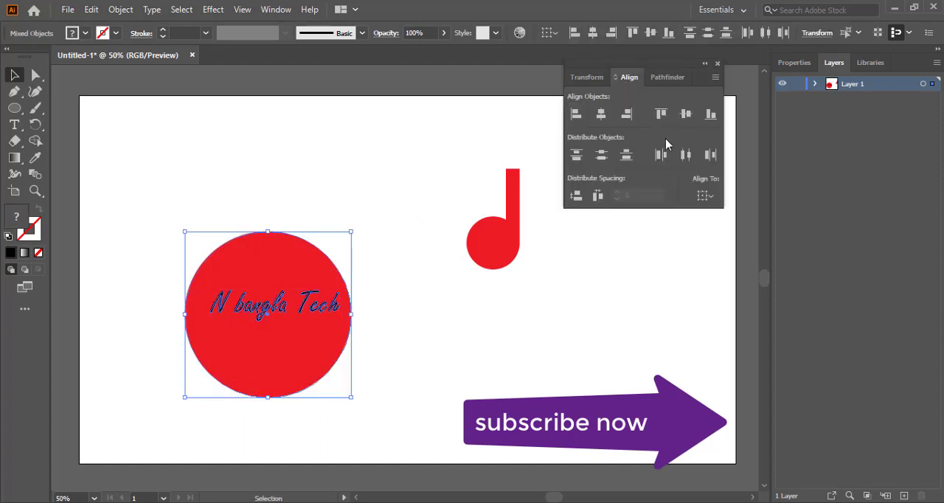
{"action": "left_click", "coordinate": [706, 196]}
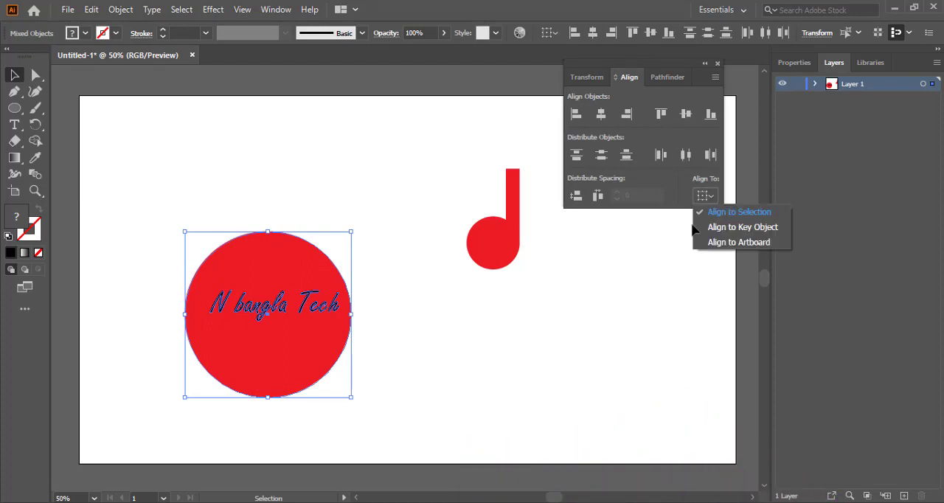
{"action": "left_click", "coordinate": [743, 214]}
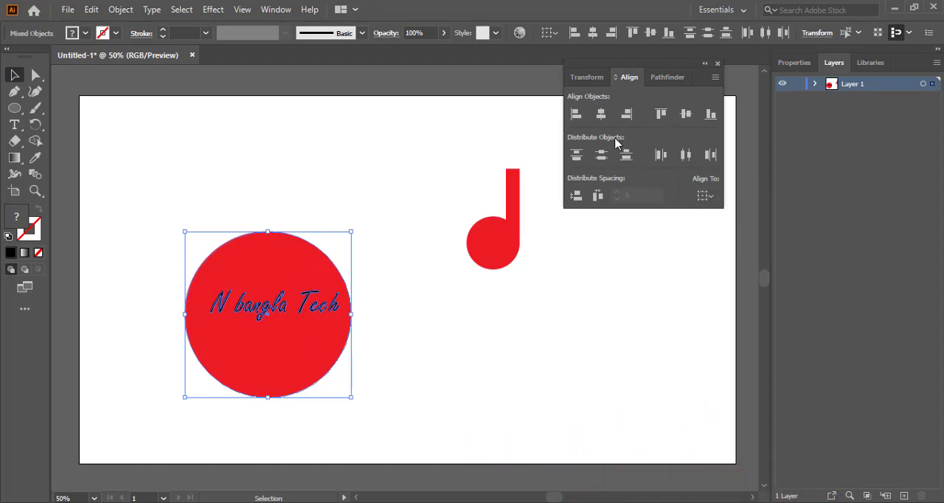
{"action": "left_click", "coordinate": [601, 115]}
{"action": "left_click", "coordinate": [690, 117]}
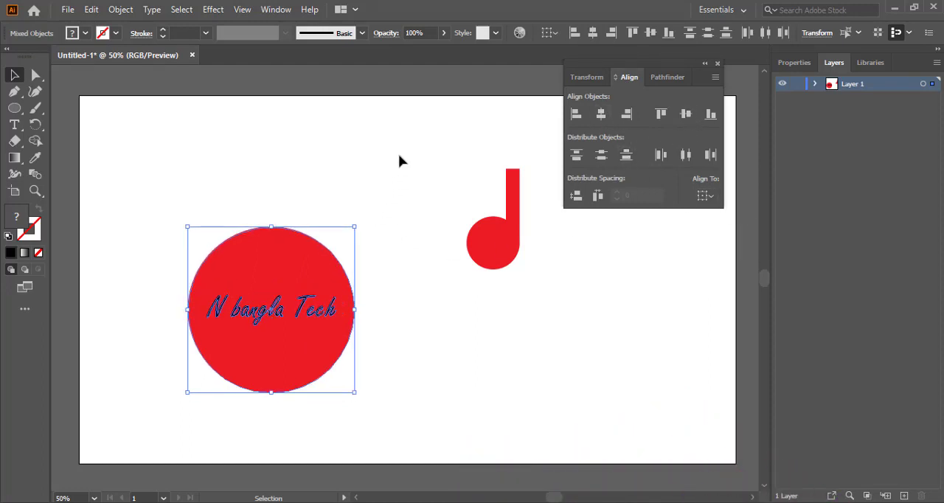
Cut the outlined text out of the circle with Pathfinder Minus Front
{"action": "left_click", "coordinate": [293, 225]}
{"action": "left_click_drag", "start_coordinate": [146, 244], "coordinate": [376, 388]}
{"action": "left_click", "coordinate": [666, 76]}
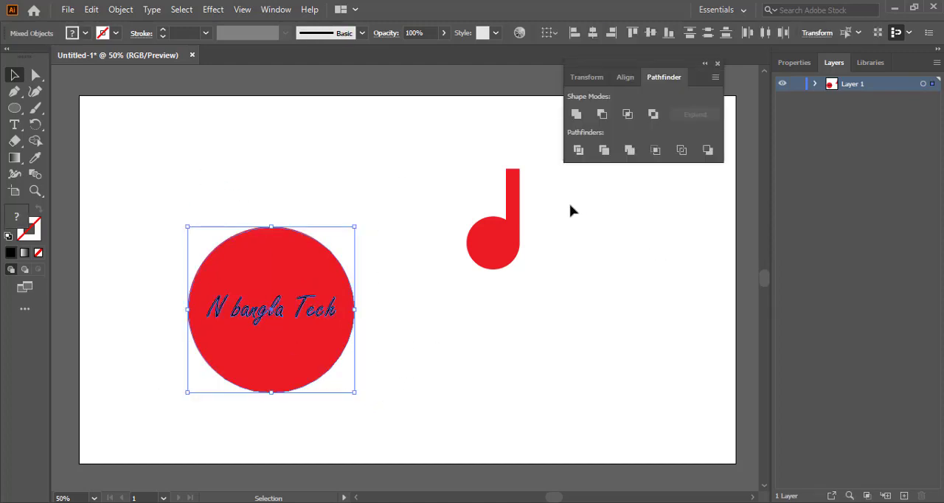
{"action": "left_click", "coordinate": [603, 114]}
{"action": "left_click", "coordinate": [363, 204]}
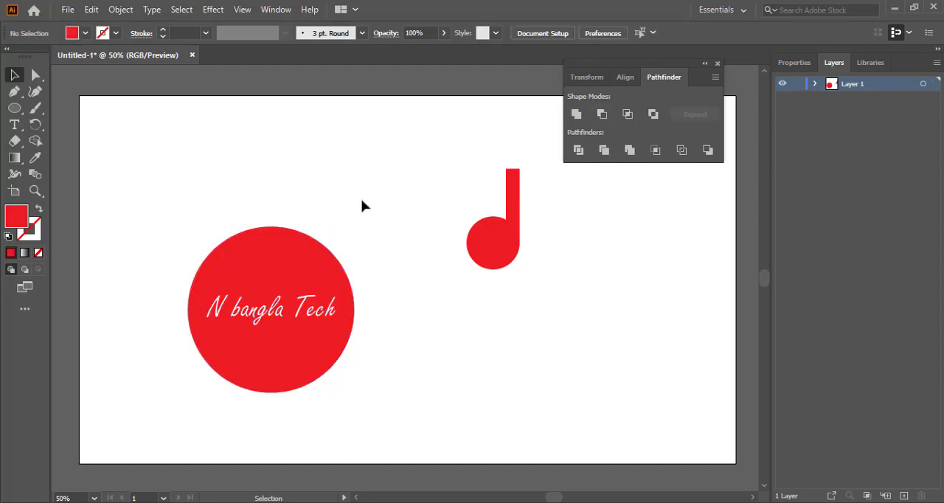
Select the cut-out circle and scale it down proportionally
{"action": "left_click_drag", "start_coordinate": [156, 207], "coordinate": [389, 409]}
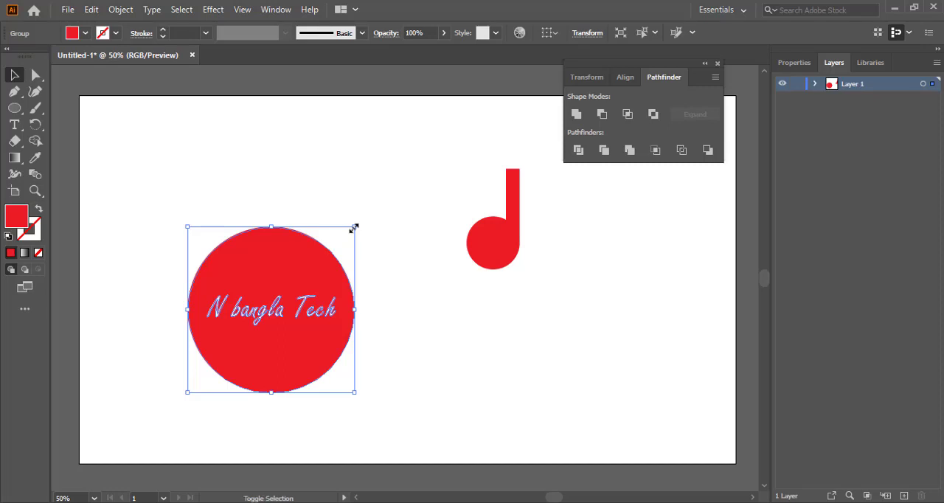
{"action": "left_click_drag", "start_coordinate": [354, 228], "coordinate": [320, 261]}
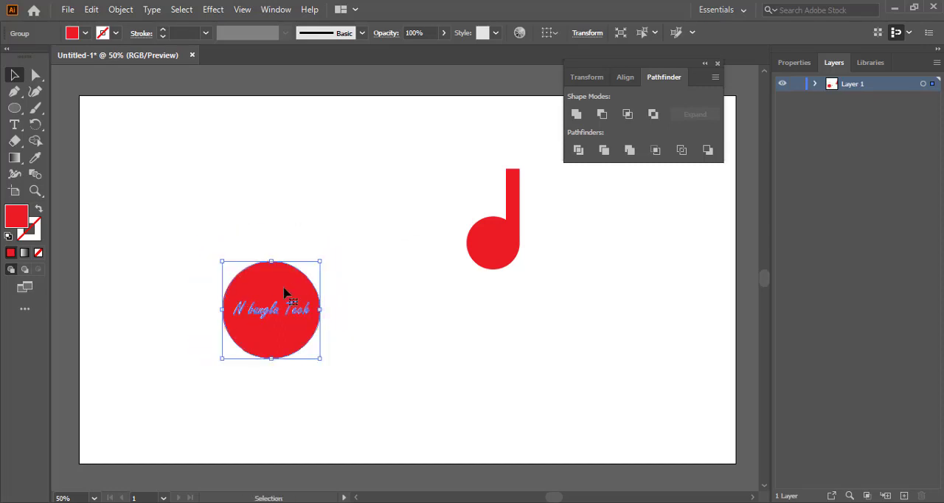
Move the circular text badge up beside the letter shape
{"action": "left_click_drag", "start_coordinate": [284, 293], "coordinate": [424, 167]}
{"action": "left_click", "coordinate": [398, 364]}
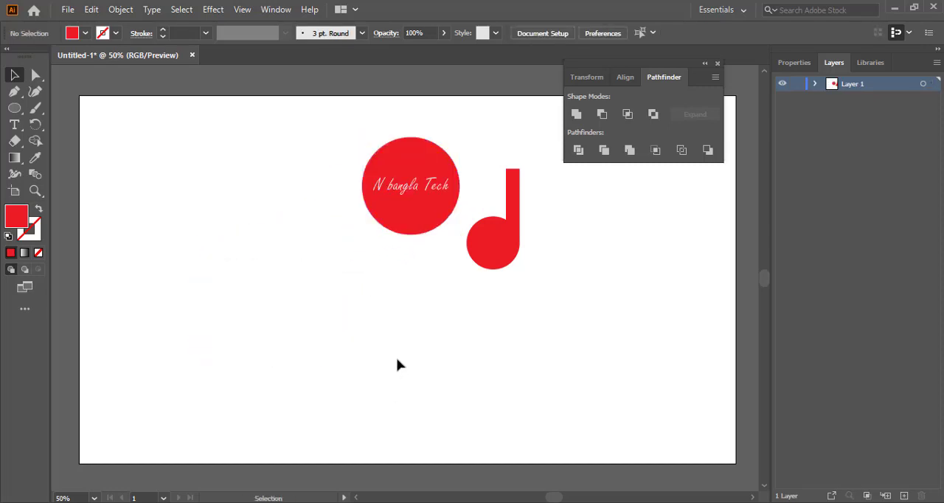
Draw a new circle near the artboard's upper-left area and scale it down proportionally
{"action": "left_click", "coordinate": [14, 107]}
{"action": "left_click_drag", "start_coordinate": [175, 203], "coordinate": [202, 280]}
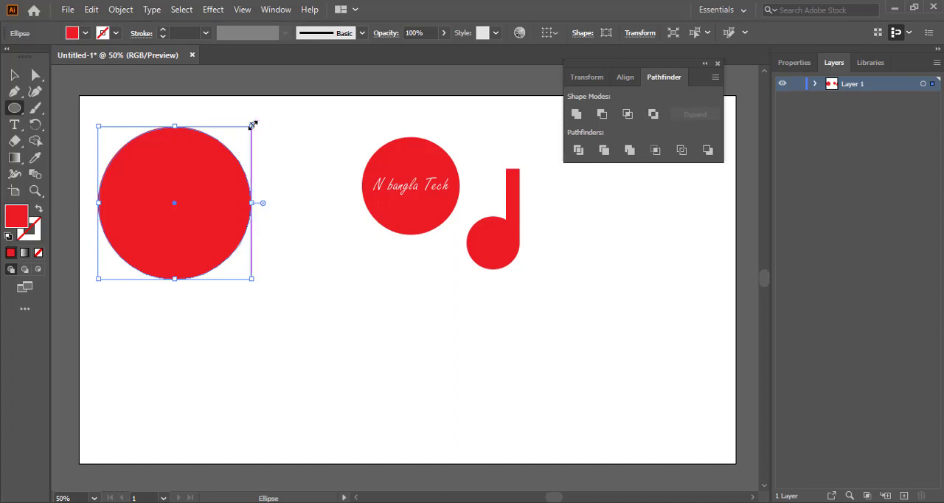
{"action": "left_click_drag", "start_coordinate": [252, 124], "coordinate": [224, 152]}
{"action": "left_click", "coordinate": [14, 75]}
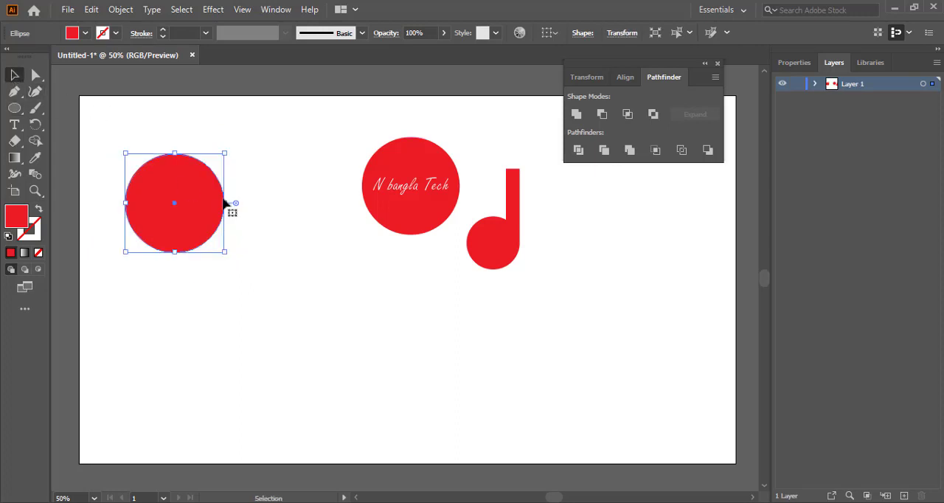
Fill the new circle with green and move it lower on the artboard
{"action": "left_click", "coordinate": [86, 32]}
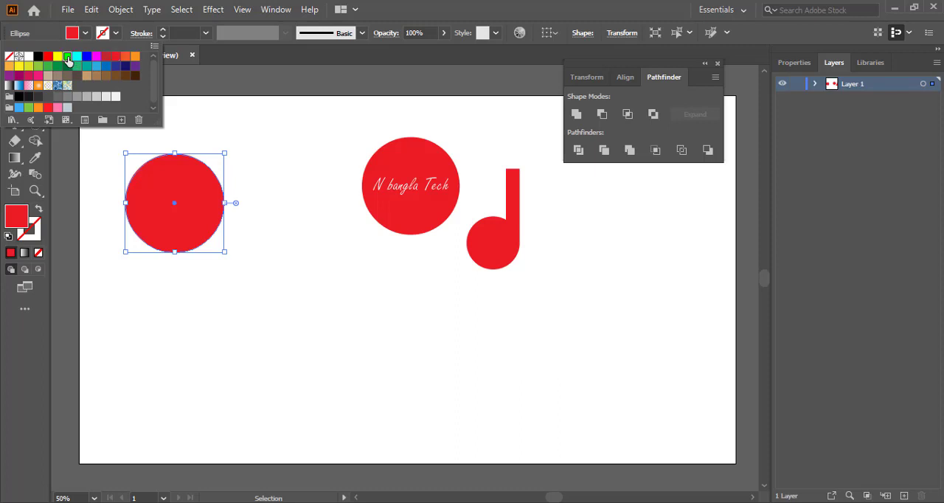
{"action": "left_click", "coordinate": [67, 57]}
{"action": "left_click", "coordinate": [221, 231]}
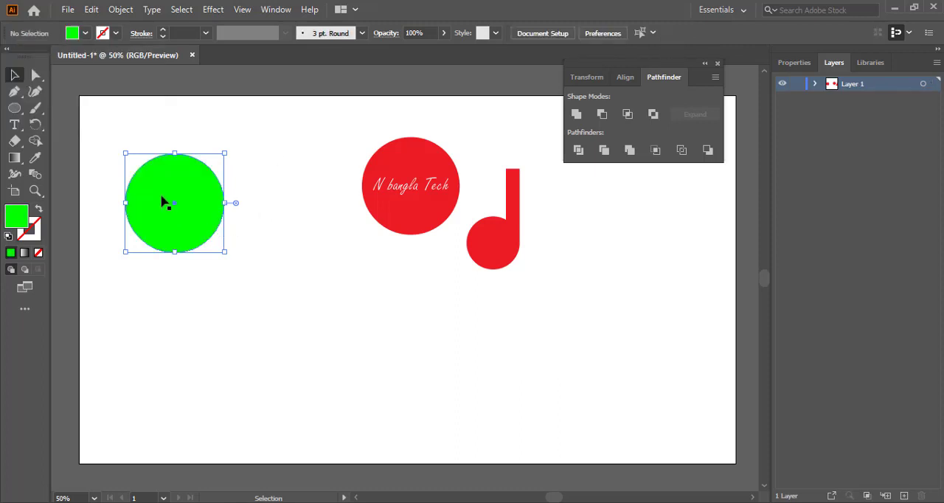
{"action": "left_click_drag", "start_coordinate": [182, 207], "coordinate": [221, 332]}
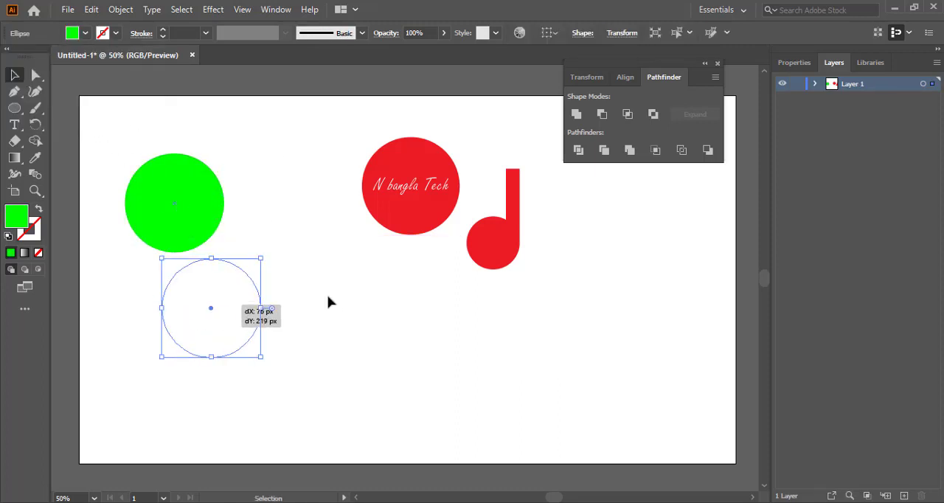
{"action": "left_click", "coordinate": [510, 310]}
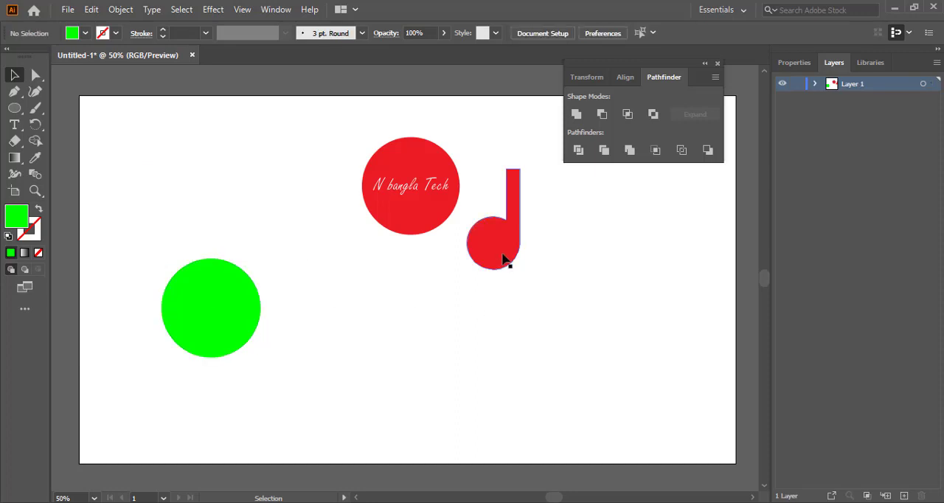
Move the letter shape onto the green circle and bring it to the front
{"action": "left_click_drag", "start_coordinate": [500, 251], "coordinate": [233, 325]}
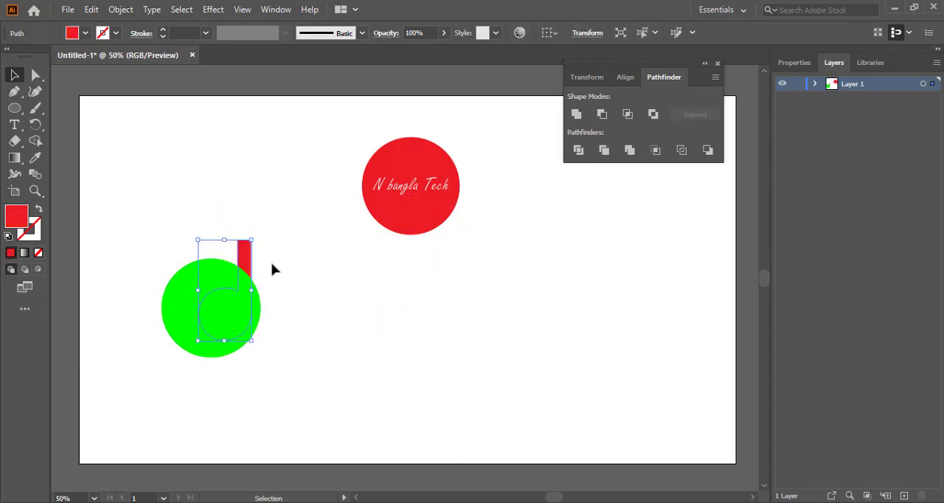
{"action": "left_click", "coordinate": [278, 213]}
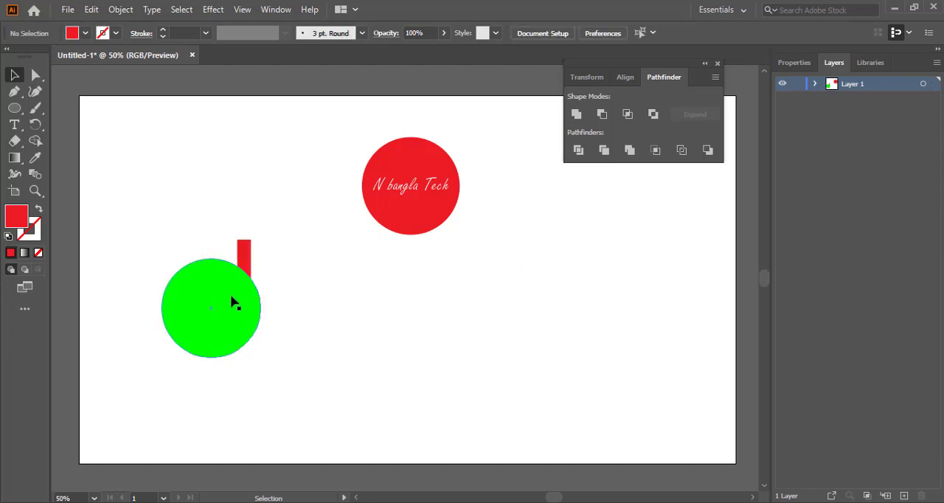
{"action": "right_click", "coordinate": [248, 257]}
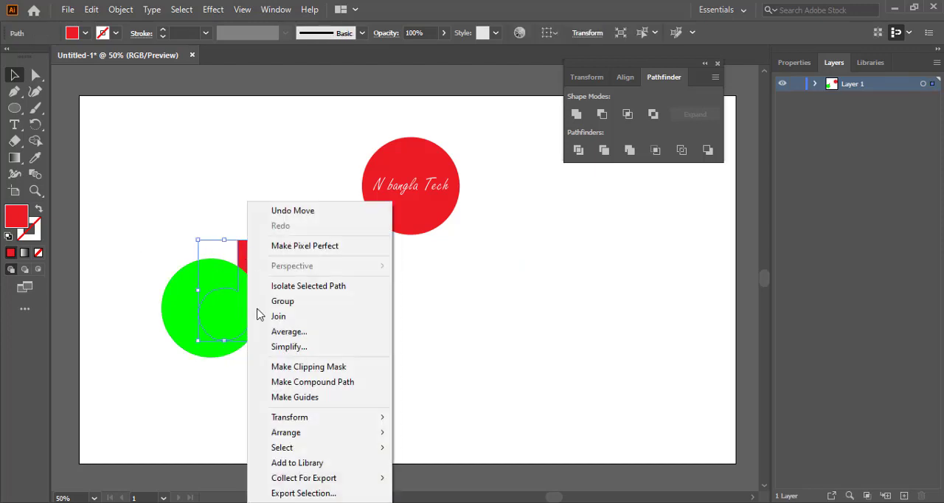
{"action": "mouse_move", "coordinate": [288, 436]}
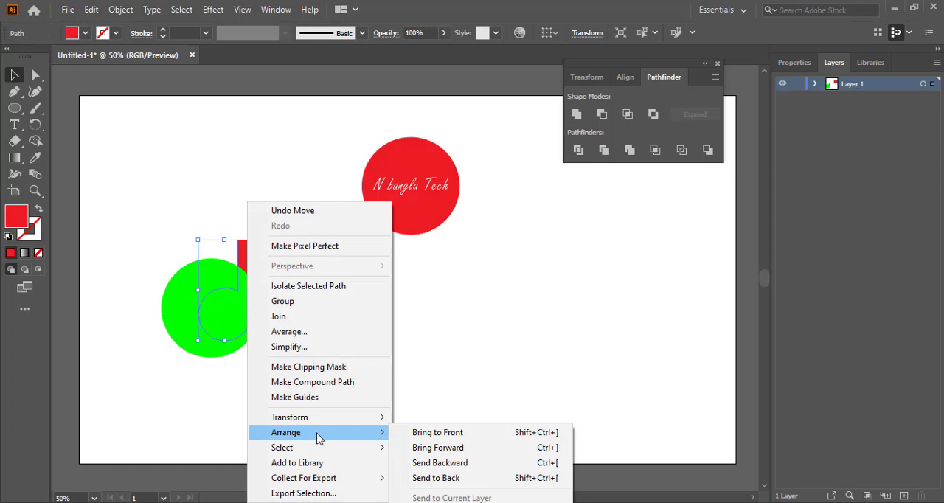
{"action": "left_click", "coordinate": [413, 434]}
Select the green circle and letter shape and align their right edges
{"action": "left_click", "coordinate": [299, 318]}
{"action": "left_click_drag", "start_coordinate": [142, 228], "coordinate": [306, 339]}
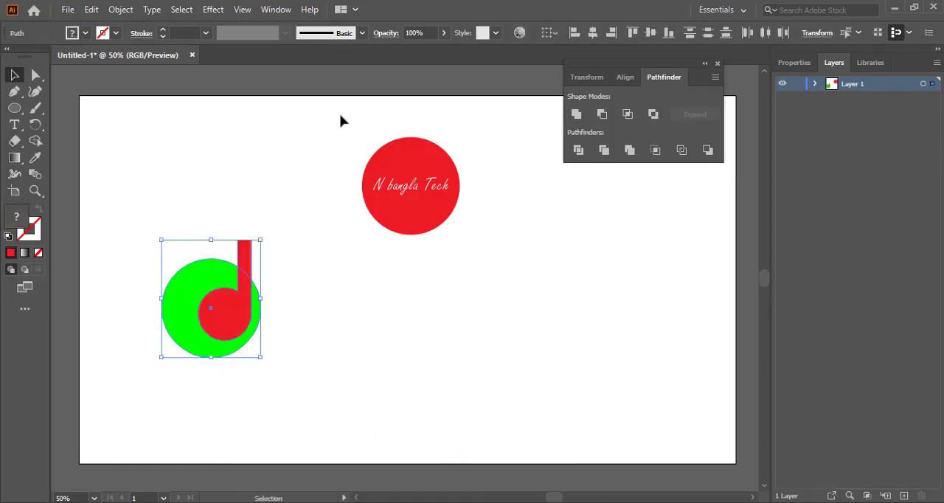
{"action": "left_click", "coordinate": [626, 77]}
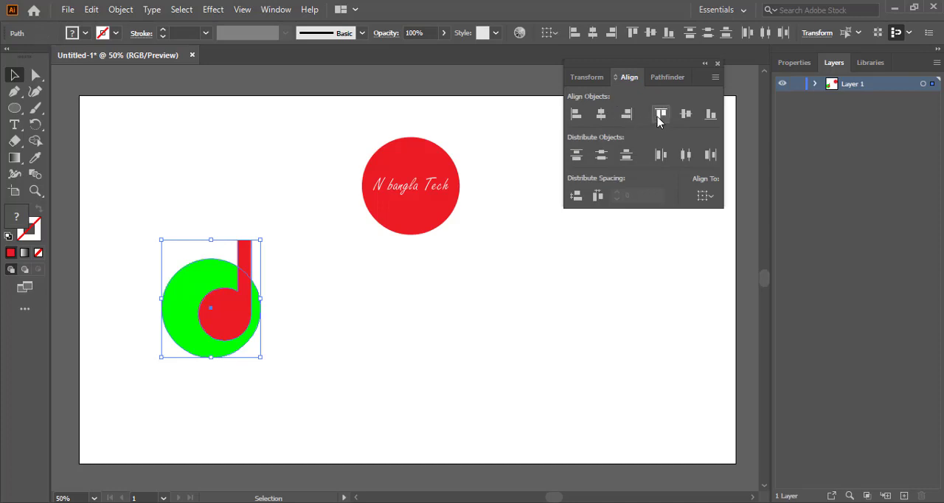
{"action": "left_click", "coordinate": [631, 115]}
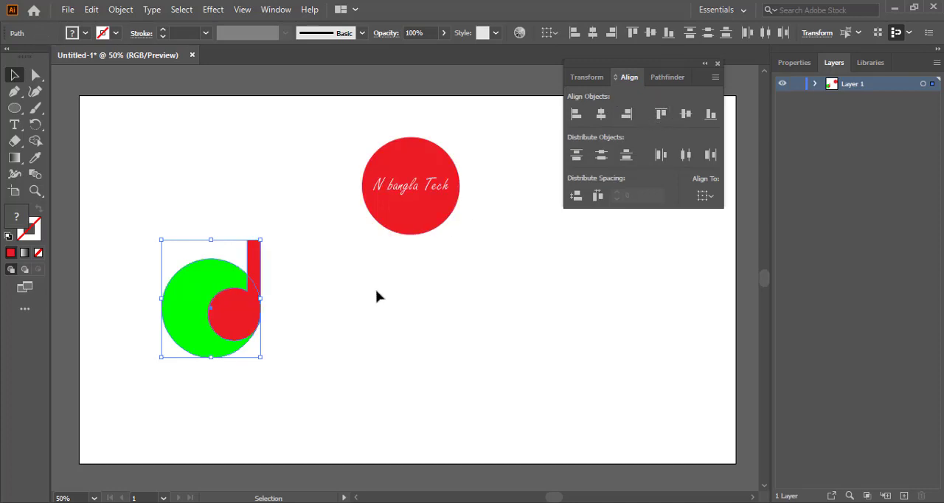
Try combining the green circle and letter shape with Pathfinder Intersect, and undo it
{"action": "left_click", "coordinate": [320, 270]}
{"action": "left_click_drag", "start_coordinate": [150, 257], "coordinate": [350, 371]}
{"action": "left_click", "coordinate": [665, 79]}
{"action": "left_click", "coordinate": [629, 116]}
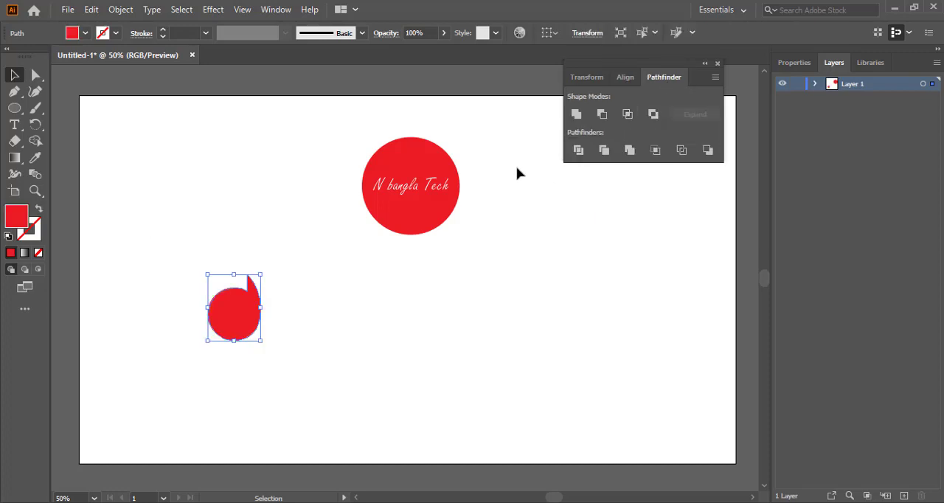
{"action": "scroll", "coordinate": [422, 305], "scroll_direction": "up", "scroll_amount": 2}
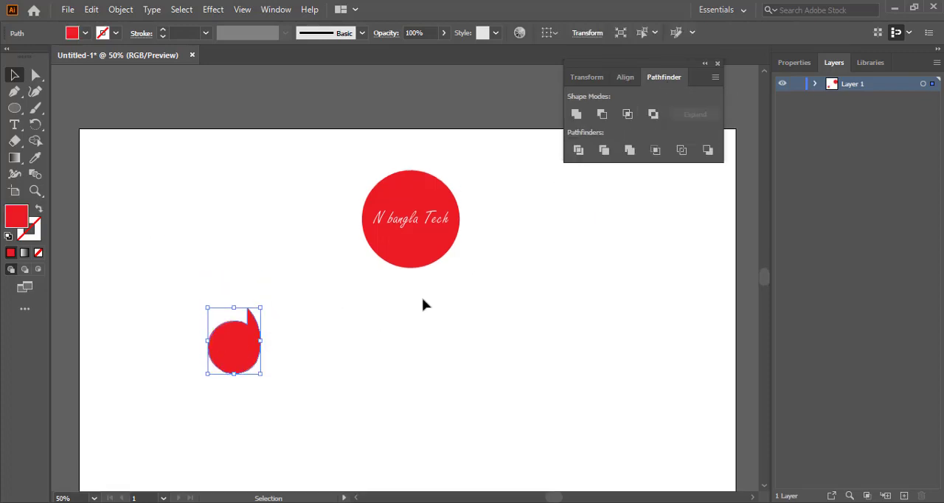
{"action": "scroll", "coordinate": [422, 305], "scroll_direction": "down", "scroll_amount": 1}
{"action": "key", "text": "ctrl+z"}
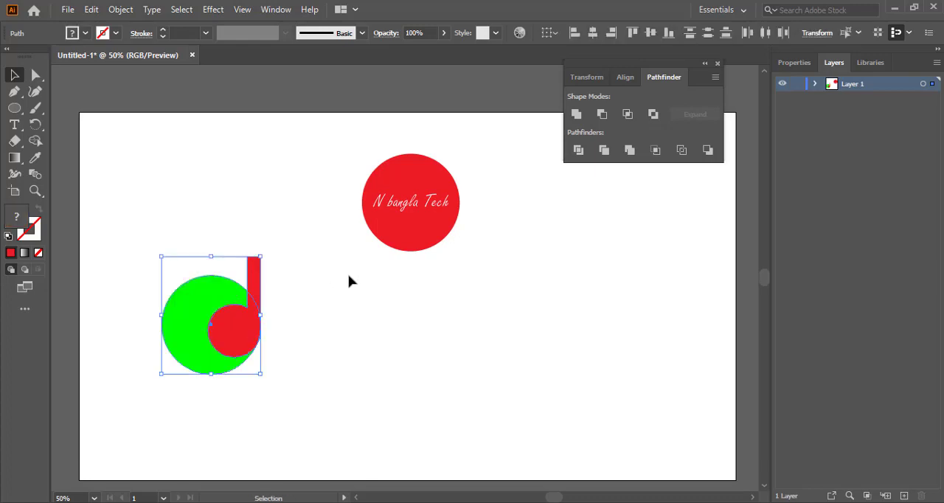
Centre the letter shape over the green circle and split both shapes with Pathfinder Divide
{"action": "left_click", "coordinate": [317, 280]}
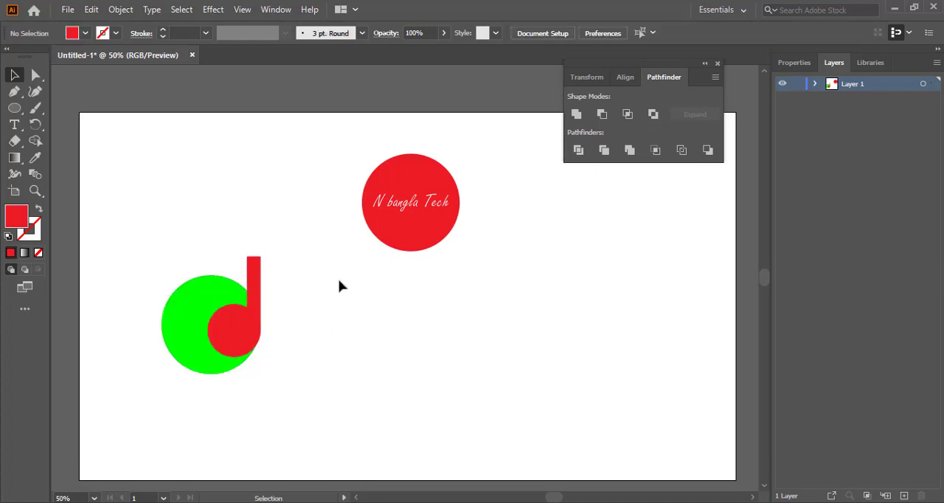
{"action": "left_click_drag", "start_coordinate": [236, 337], "coordinate": [212, 323]}
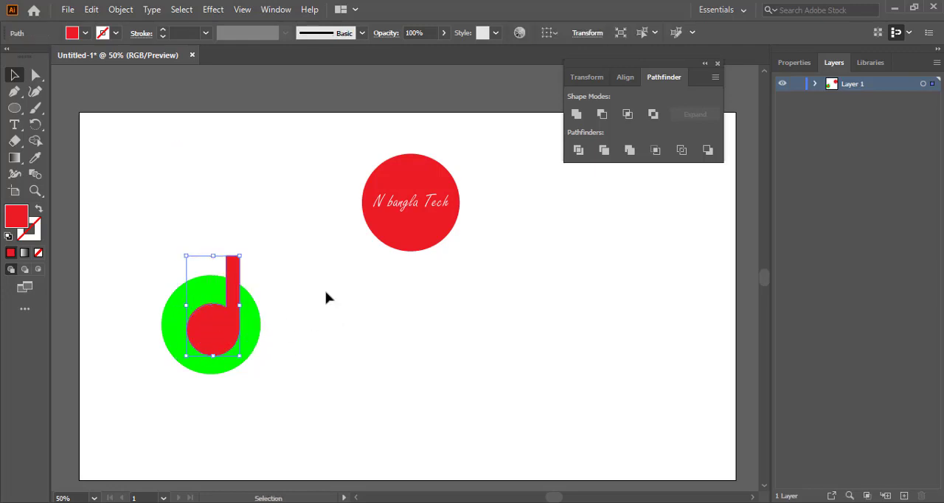
{"action": "left_click", "coordinate": [294, 319]}
{"action": "left_click_drag", "start_coordinate": [167, 271], "coordinate": [341, 390]}
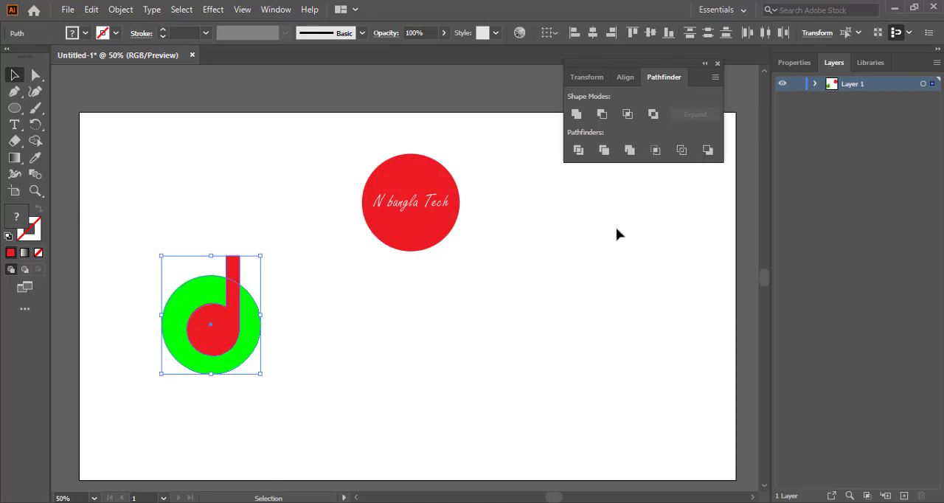
{"action": "left_click", "coordinate": [580, 150]}
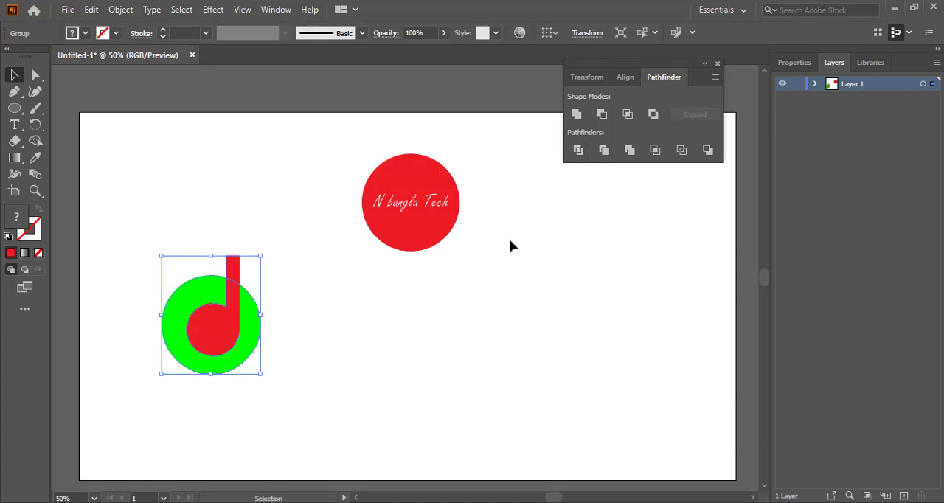
Select the divided shapes and ungroup them
{"action": "left_click", "coordinate": [512, 246]}
{"action": "left_click_drag", "start_coordinate": [165, 236], "coordinate": [321, 404]}
{"action": "right_click", "coordinate": [228, 336]}
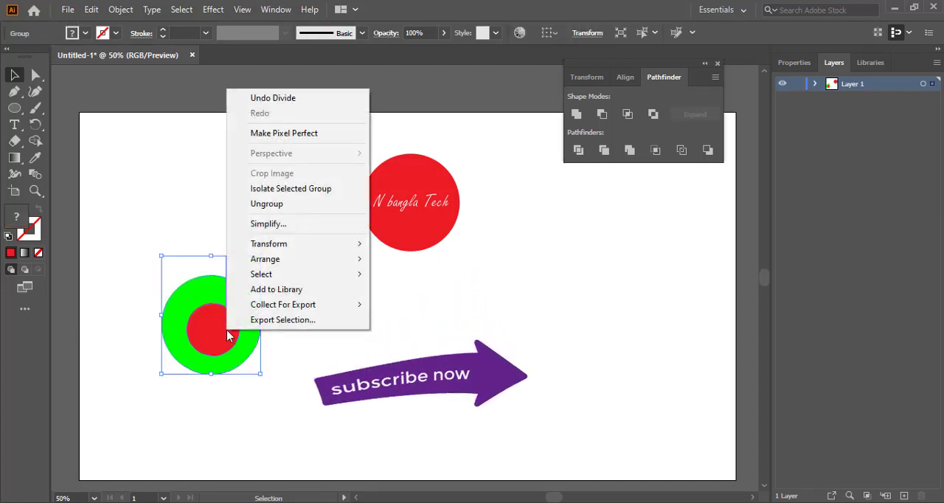
{"action": "left_click", "coordinate": [271, 204]}
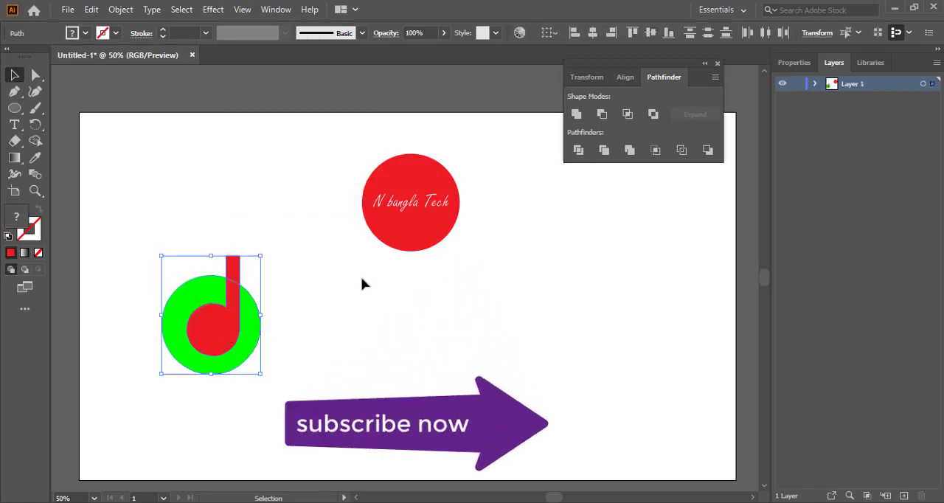
Cut the red letter pieces out of the green circle with Pathfinder Minus Front
{"action": "left_click", "coordinate": [396, 299]}
{"action": "left_click", "coordinate": [223, 329]}
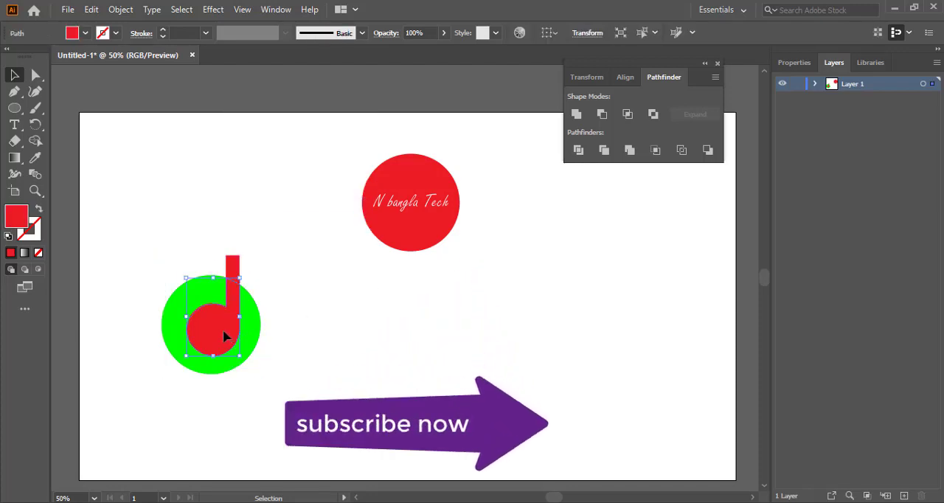
{"action": "left_click", "coordinate": [339, 264]}
{"action": "left_click_drag", "start_coordinate": [169, 251], "coordinate": [292, 403]}
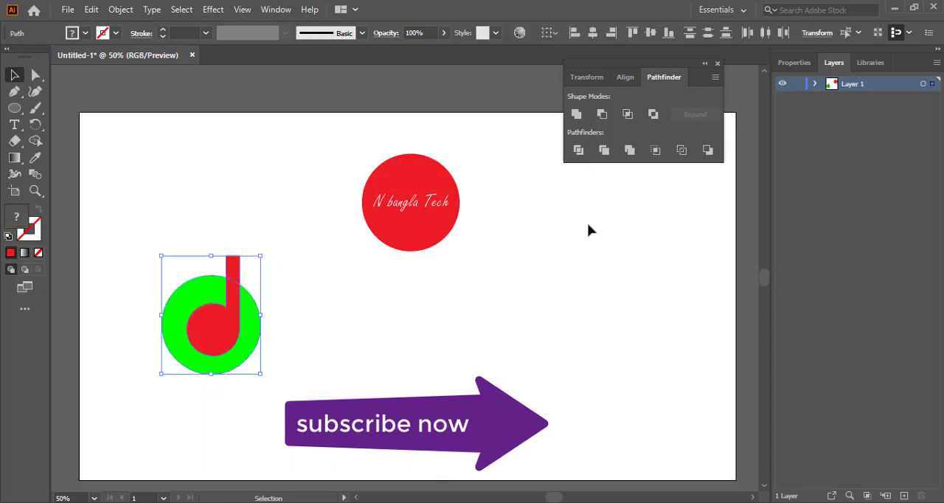
{"action": "left_click", "coordinate": [602, 114]}
{"action": "left_click", "coordinate": [337, 332]}
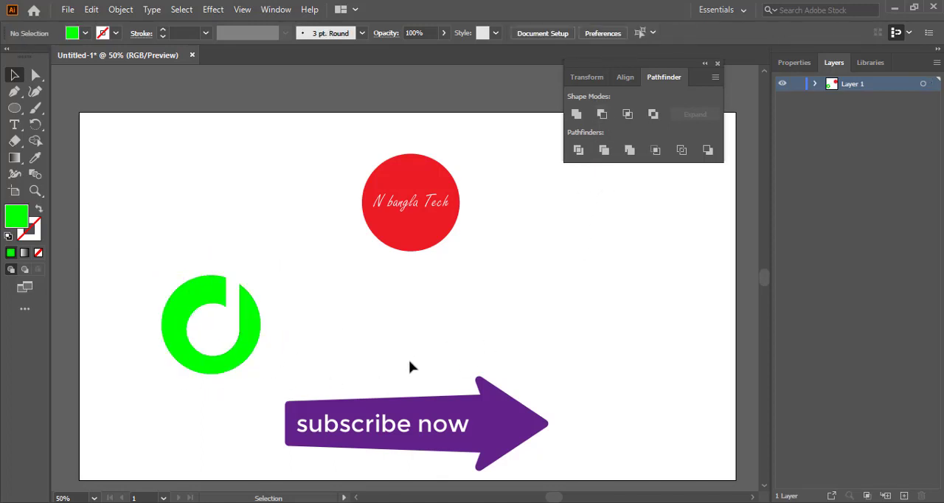
Move the green letter cut-out next to the circular text badge
{"action": "left_click_drag", "start_coordinate": [145, 251], "coordinate": [305, 388]}
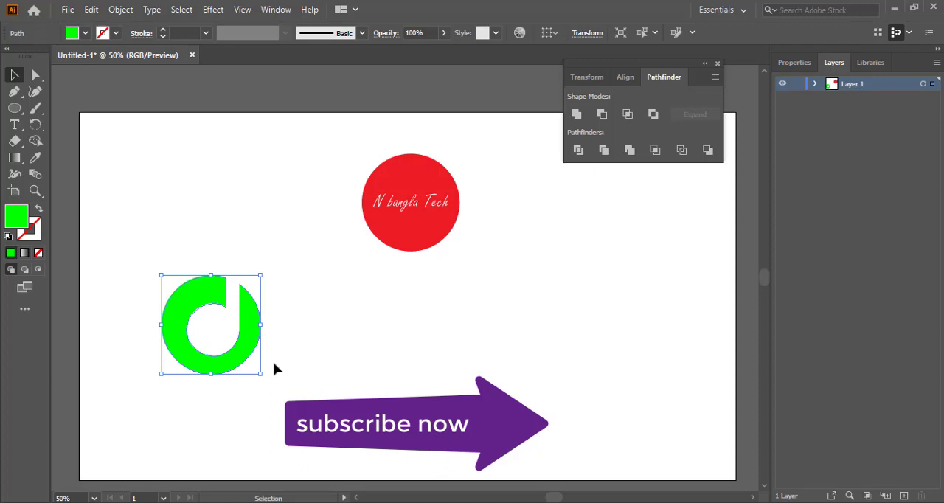
{"action": "left_click_drag", "start_coordinate": [249, 343], "coordinate": [565, 275]}
{"action": "left_click", "coordinate": [241, 334]}
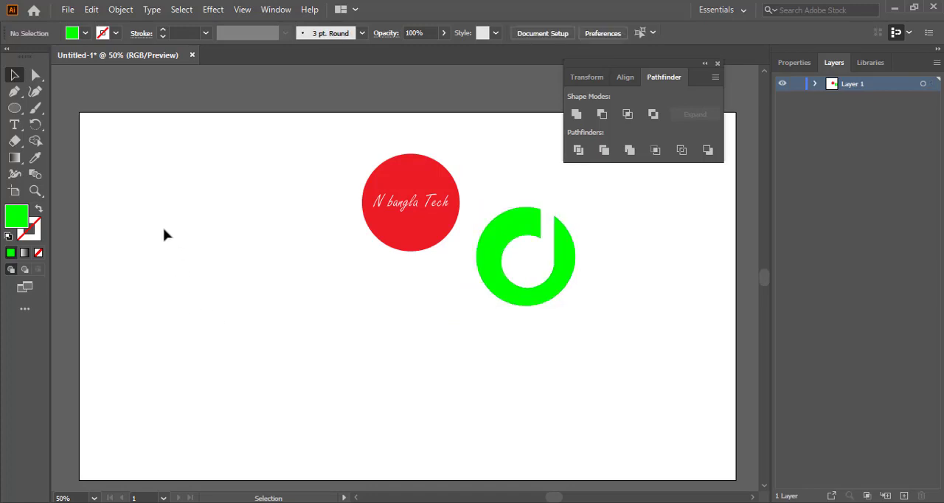
Create an 8-sided polygon with a 50 px radius using the Polygon tool and scale it up
{"action": "left_click", "coordinate": [18, 110]}
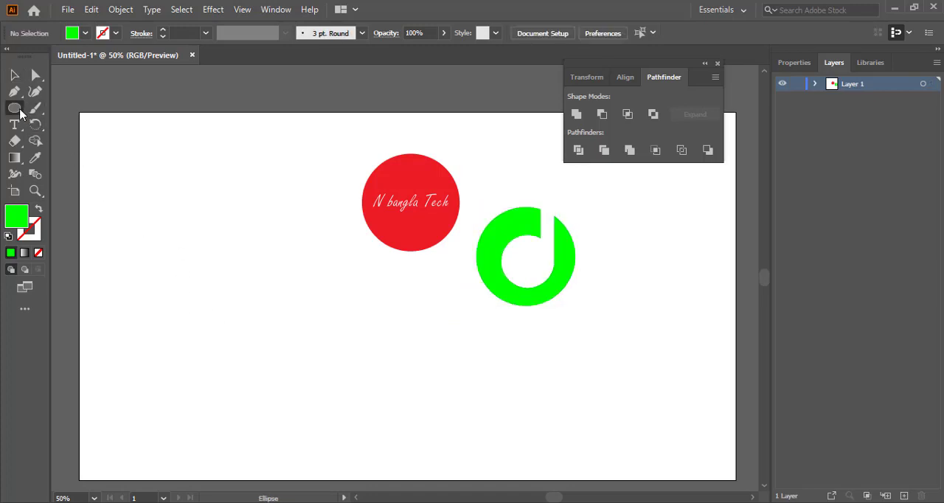
{"action": "left_click_drag", "start_coordinate": [20, 115], "coordinate": [72, 121]}
{"action": "left_click_drag", "start_coordinate": [19, 110], "coordinate": [68, 141]}
{"action": "left_click", "coordinate": [178, 234]}
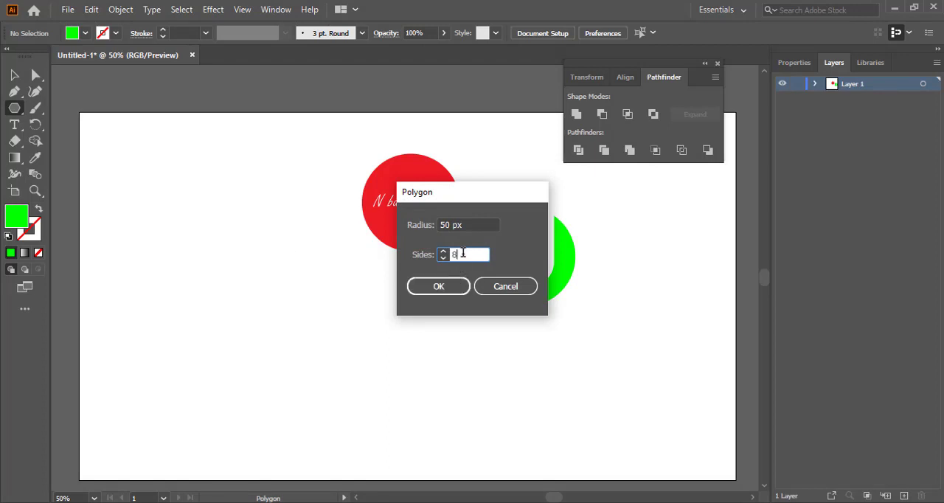
{"action": "type", "text": "8"}
{"action": "left_click", "coordinate": [438, 286]}
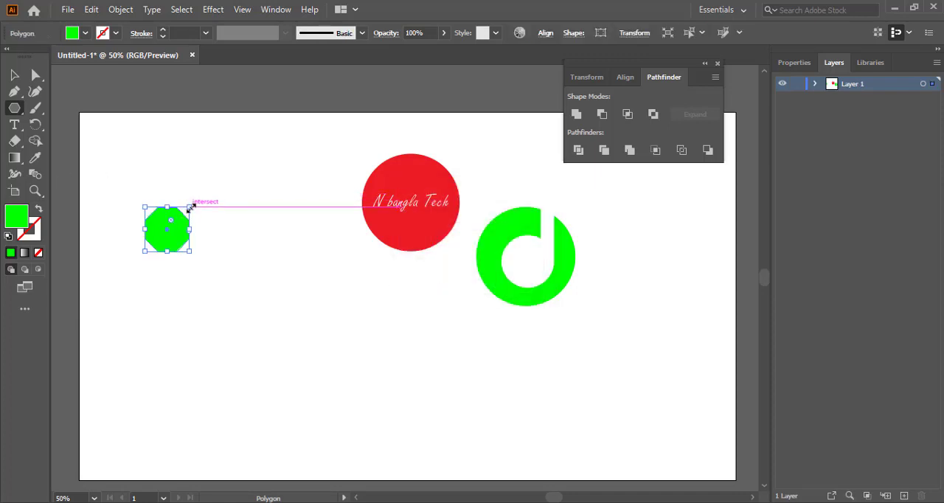
{"action": "left_click_drag", "start_coordinate": [189, 209], "coordinate": [232, 183]}
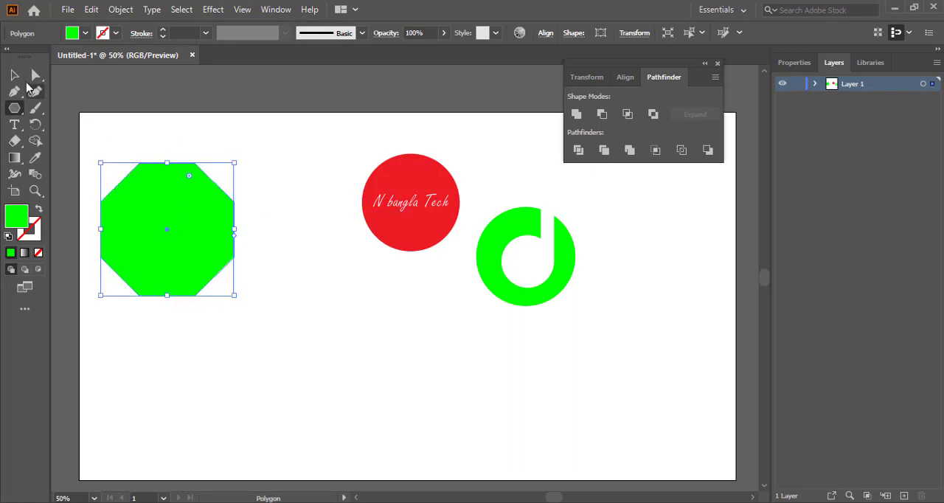
Move the octagon slightly down and right and fill it with yellow
{"action": "key", "text": "v"}
{"action": "left_click_drag", "start_coordinate": [175, 207], "coordinate": [237, 247]}
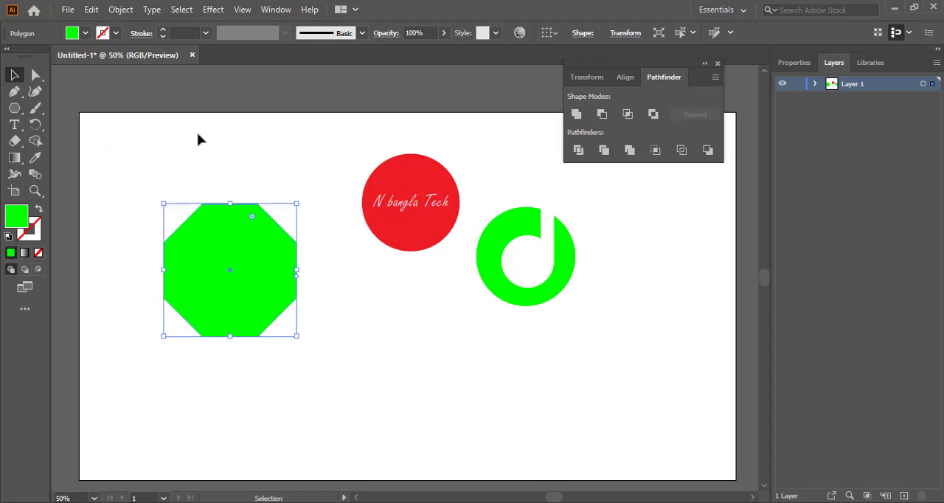
{"action": "left_click", "coordinate": [86, 33]}
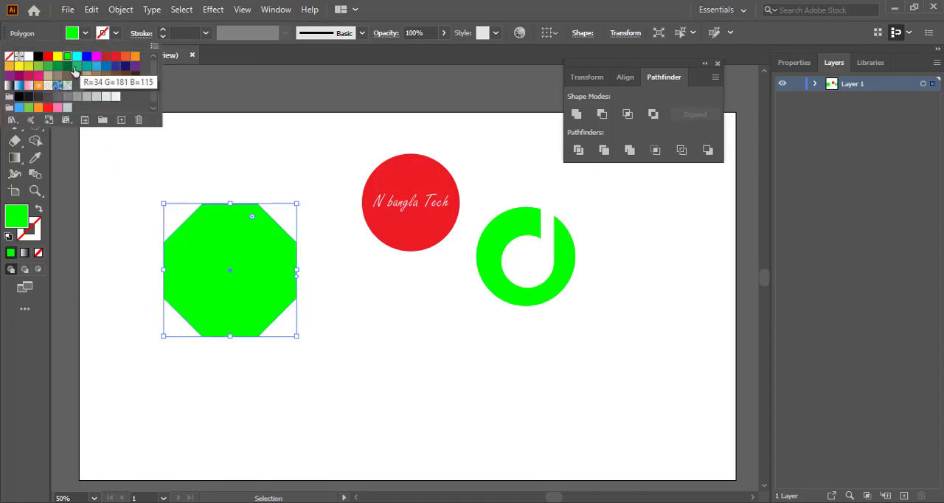
{"action": "left_click", "coordinate": [57, 56]}
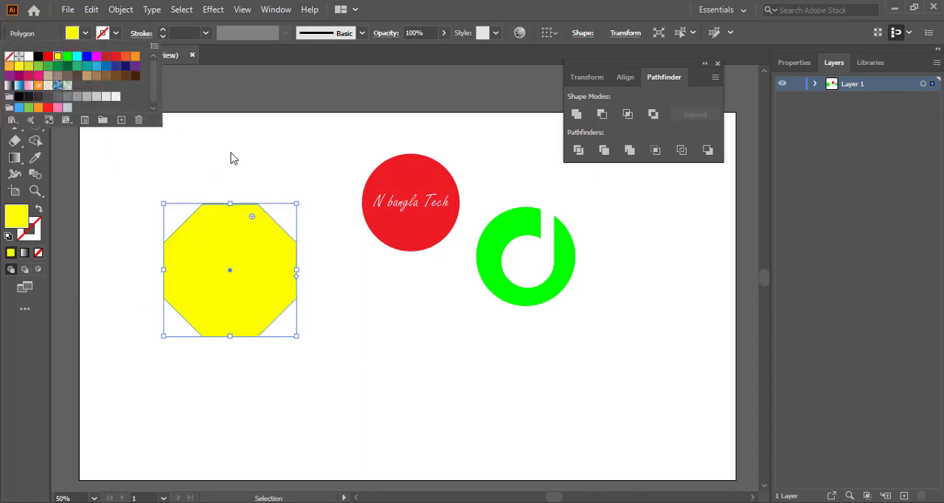
Move the yellow octagon up and to the left on the artboard
{"action": "left_click", "coordinate": [231, 158]}
{"action": "left_click", "coordinate": [276, 154]}
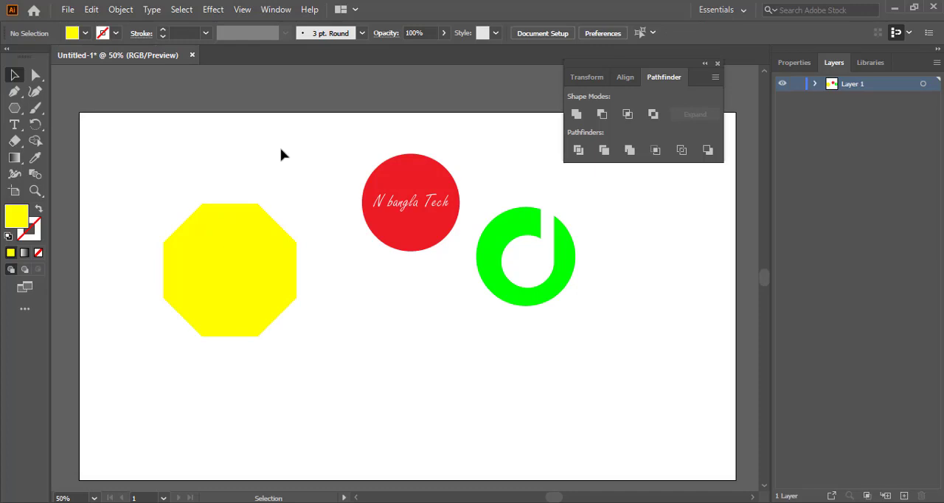
{"action": "left_click", "coordinate": [222, 253]}
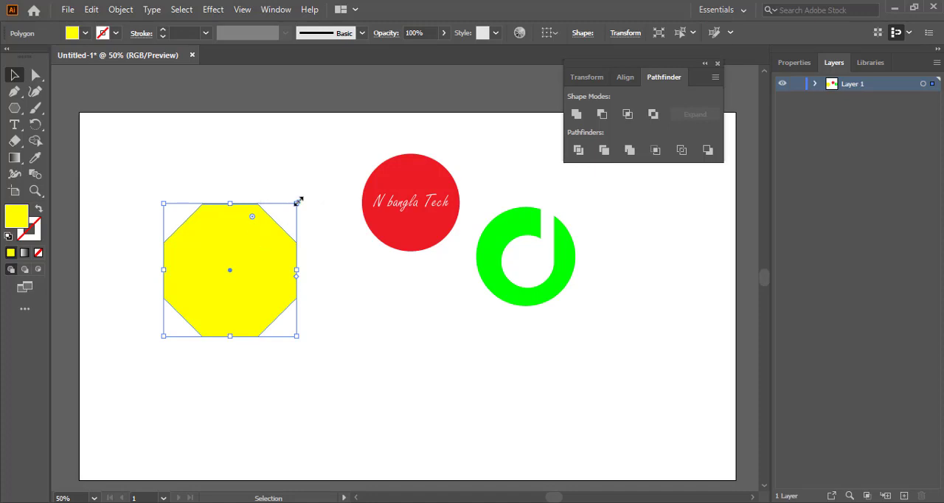
{"action": "right_click", "coordinate": [251, 235]}
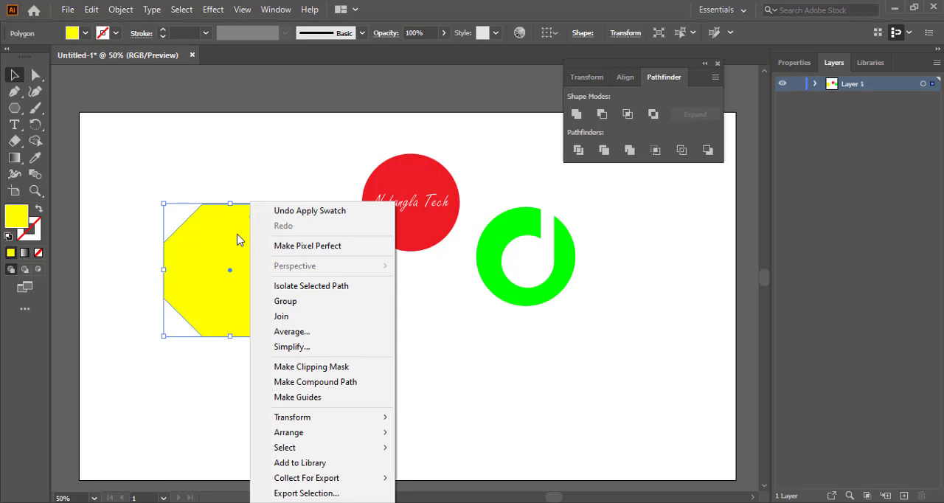
{"action": "left_click", "coordinate": [237, 239]}
{"action": "left_click_drag", "start_coordinate": [238, 264], "coordinate": [213, 214]}
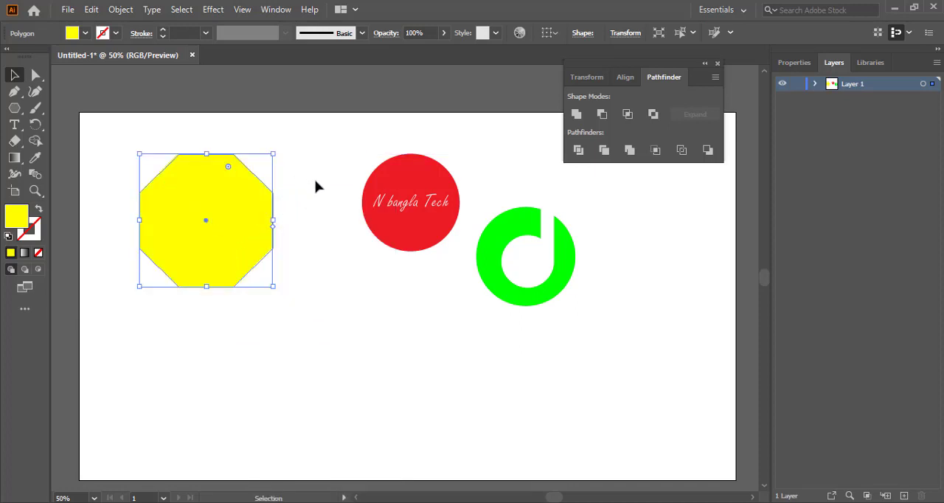
{"action": "left_click", "coordinate": [315, 189]}
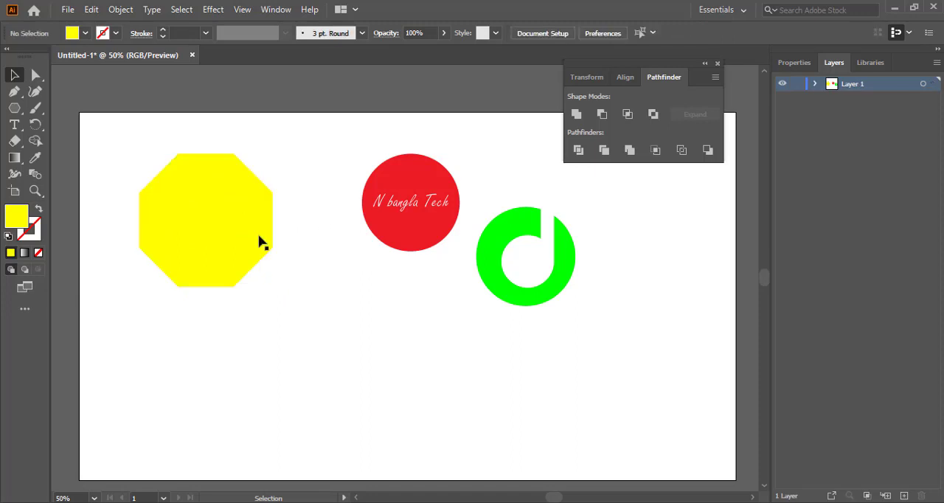
Duplicate the yellow octagon, fill the copy red and place it overlapping the original, offset down-right
{"action": "left_click", "coordinate": [215, 221]}
{"action": "left_click_drag", "start_coordinate": [216, 221], "coordinate": [243, 336]}
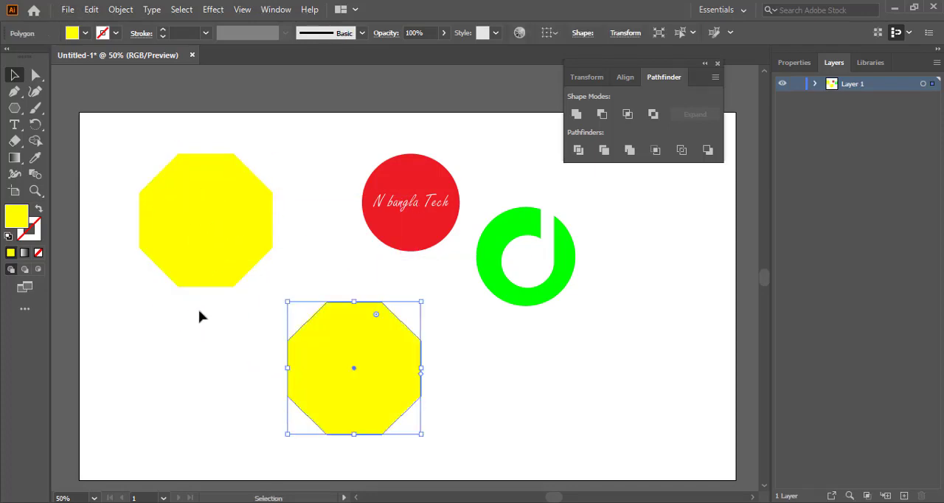
{"action": "left_click", "coordinate": [86, 34]}
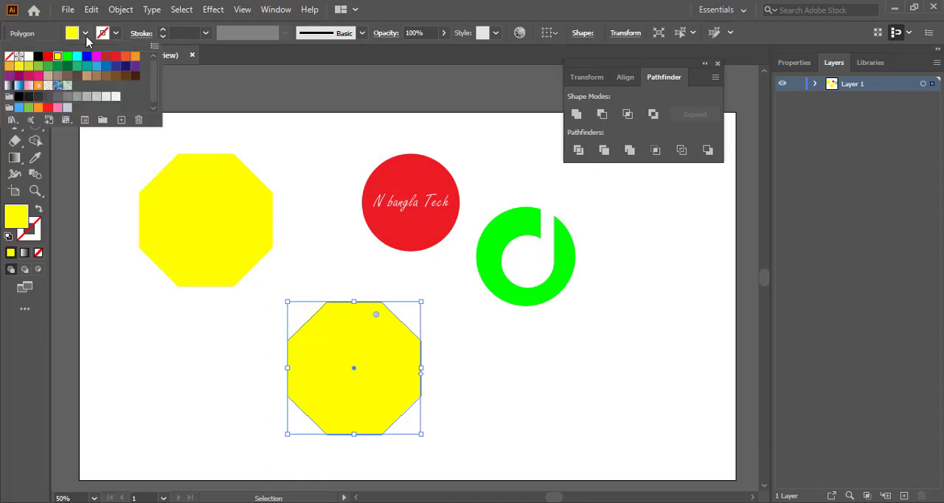
{"action": "left_click", "coordinate": [48, 57]}
{"action": "left_click_drag", "start_coordinate": [354, 358], "coordinate": [236, 250]}
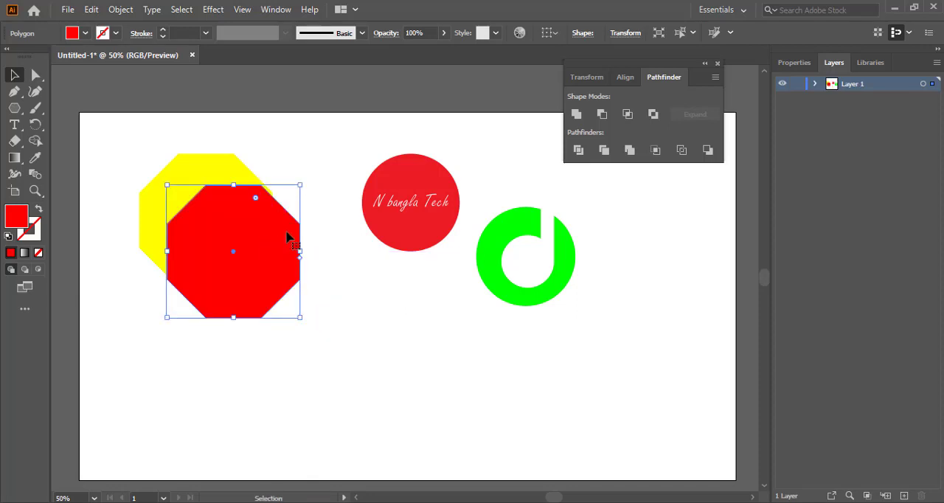
Select both octagons and cut the red one out of the yellow with Pathfinder Minus Front
{"action": "left_click_drag", "start_coordinate": [124, 142], "coordinate": [306, 303]}
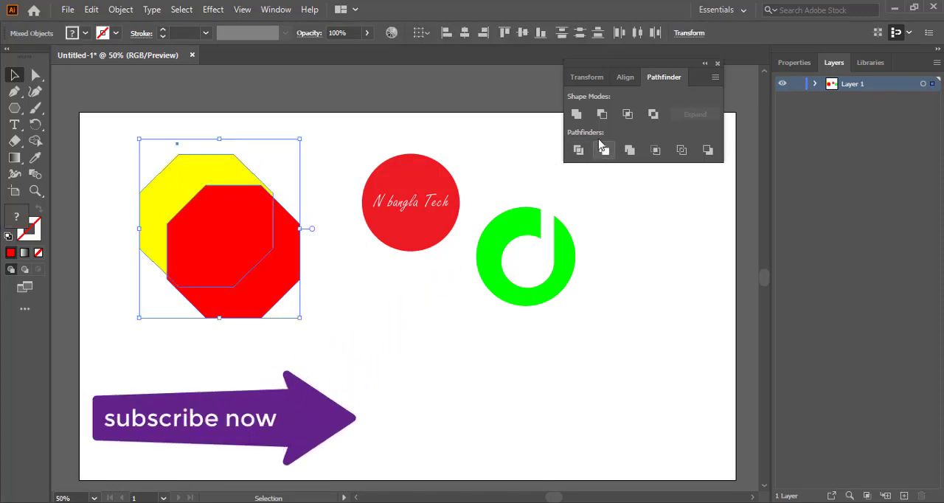
{"action": "left_click_drag", "start_coordinate": [132, 142], "coordinate": [308, 320]}
{"action": "right_click", "coordinate": [235, 240]}
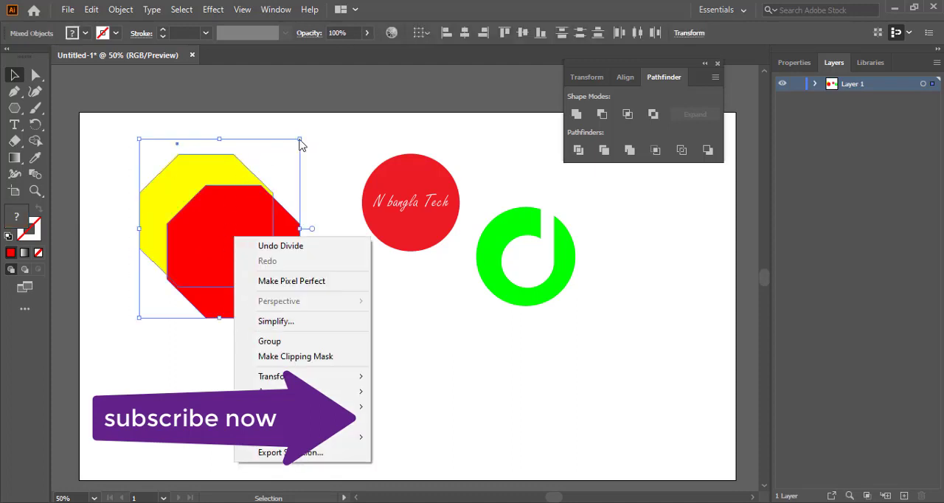
{"action": "left_click", "coordinate": [337, 140]}
{"action": "left_click_drag", "start_coordinate": [150, 146], "coordinate": [317, 341]}
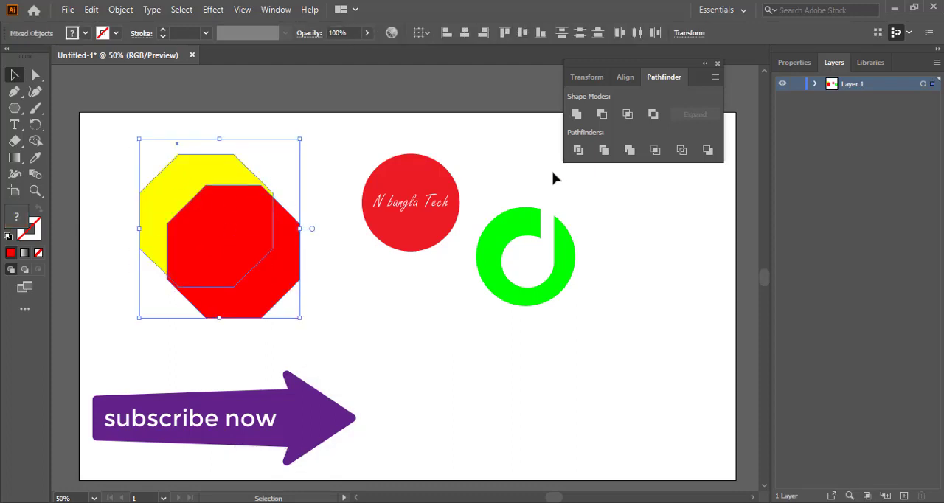
{"action": "left_click", "coordinate": [602, 114]}
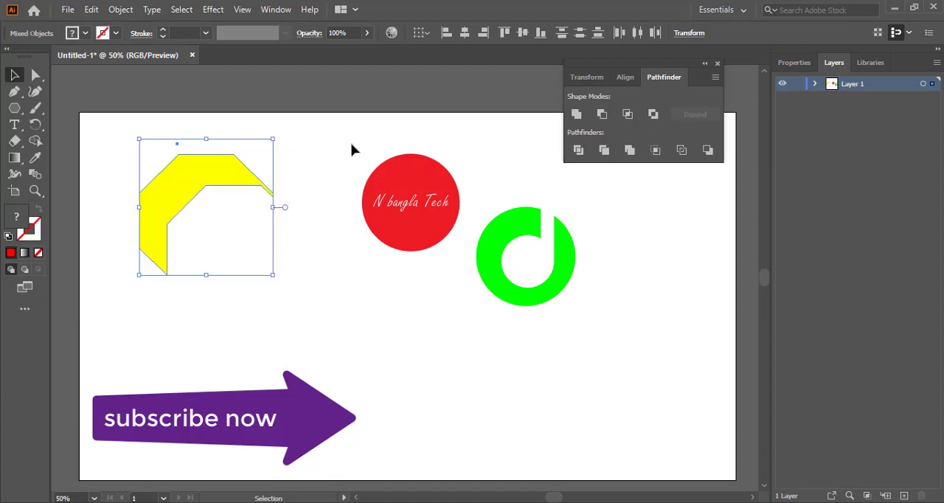
Move the yellow octagon cut-out below the green letter shape
{"action": "left_click", "coordinate": [369, 131]}
{"action": "left_click", "coordinate": [177, 185]}
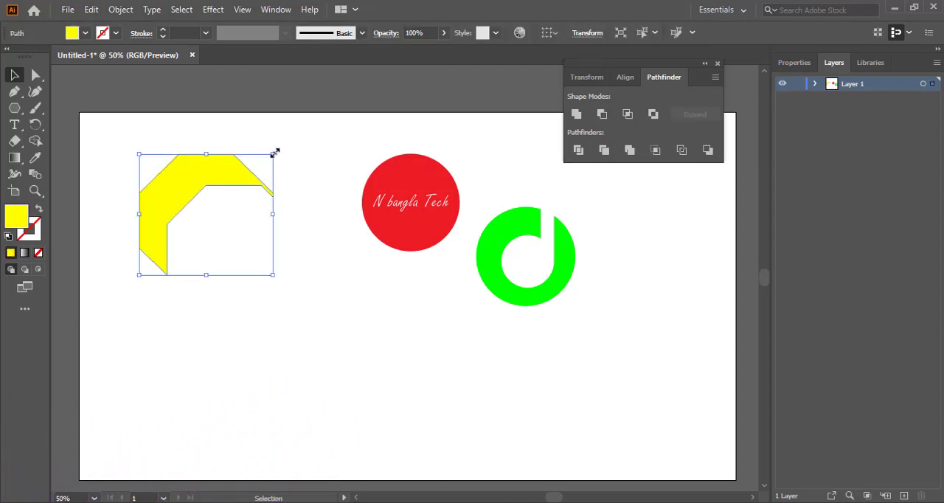
{"action": "left_click_drag", "start_coordinate": [274, 154], "coordinate": [573, 320]}
{"action": "left_click", "coordinate": [211, 209]}
{"action": "left_click", "coordinate": [173, 225]}
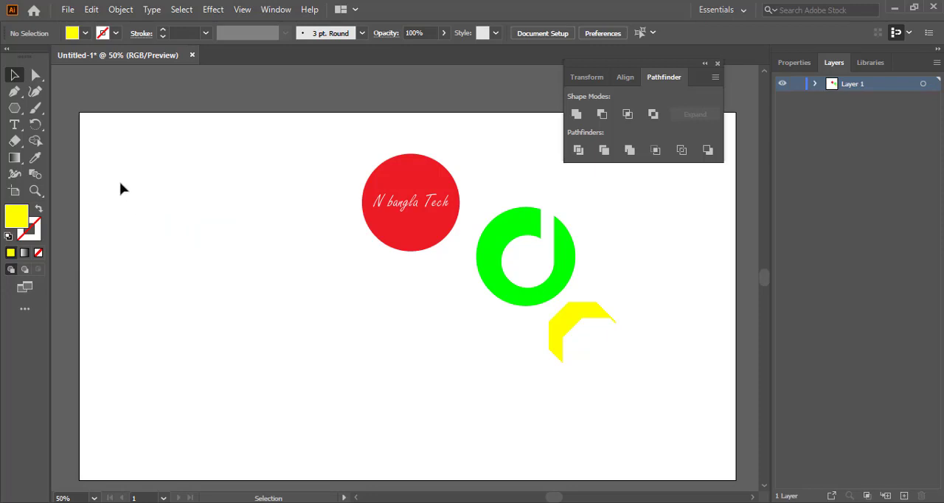
Draw a yellow circle with the Ellipse tool in the upper-left of the artboard
{"action": "left_click_drag", "start_coordinate": [14, 107], "coordinate": [59, 125]}
{"action": "mouse_move", "coordinate": [146, 190]}
{"action": "left_mouse_down"}
{"action": "mouse_move", "coordinate": [219, 276]}
{"action": "mouse_move", "coordinate": [147, 230]}
{"action": "left_mouse_up"}
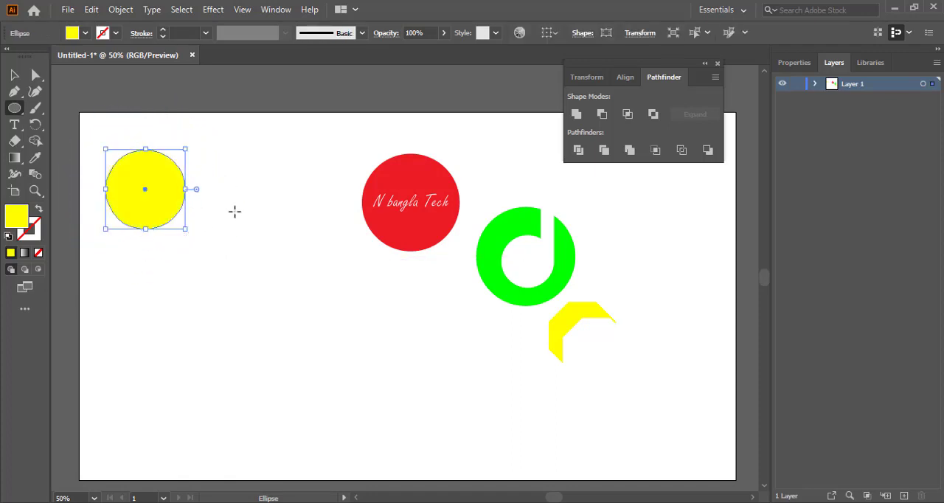
{"action": "left_click", "coordinate": [14, 74]}
{"action": "left_click", "coordinate": [235, 161]}
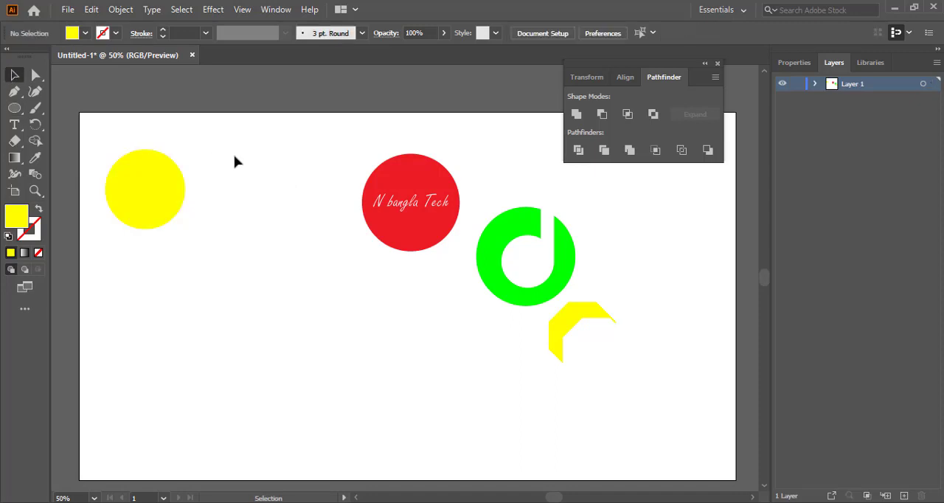
Switch the fill to green and draw a tall thin rectangle with the Rectangle tool
{"action": "left_click", "coordinate": [86, 34]}
{"action": "left_click", "coordinate": [68, 57]}
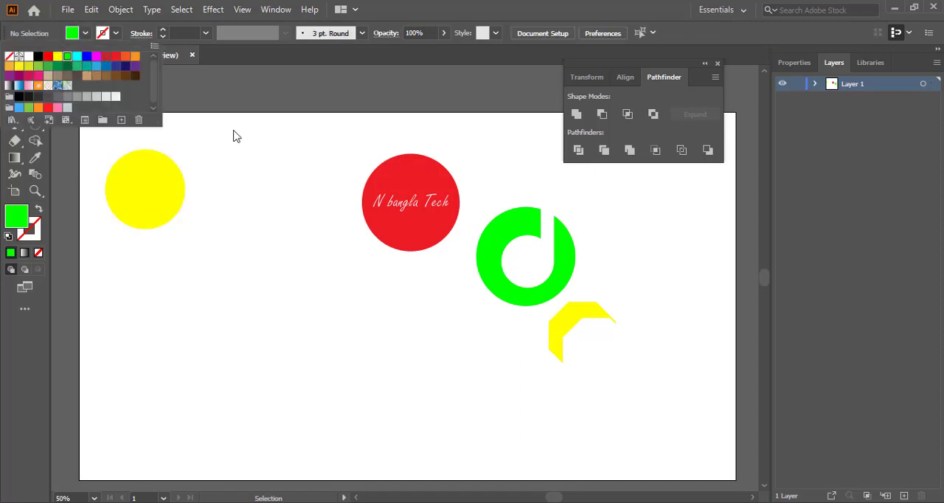
{"action": "left_click", "coordinate": [242, 134]}
{"action": "left_click", "coordinate": [15, 111]}
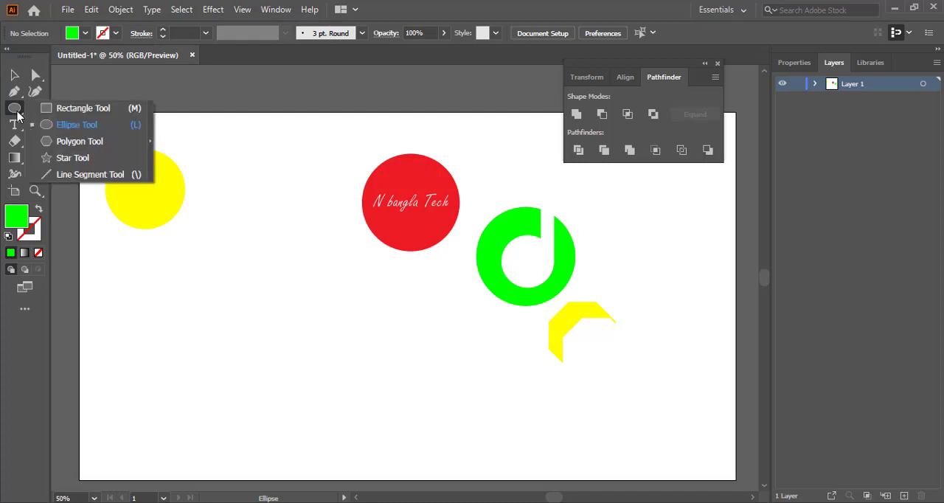
{"action": "left_click", "coordinate": [68, 111]}
{"action": "left_click_drag", "start_coordinate": [264, 144], "coordinate": [279, 305]}
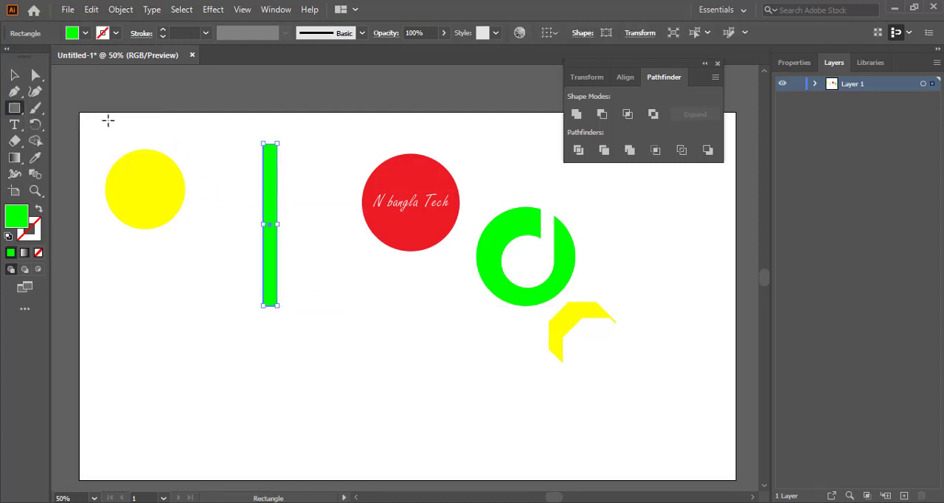
Select the circle and rectangle and align them right and bottom
{"action": "left_click", "coordinate": [14, 74]}
{"action": "left_click", "coordinate": [152, 205]}
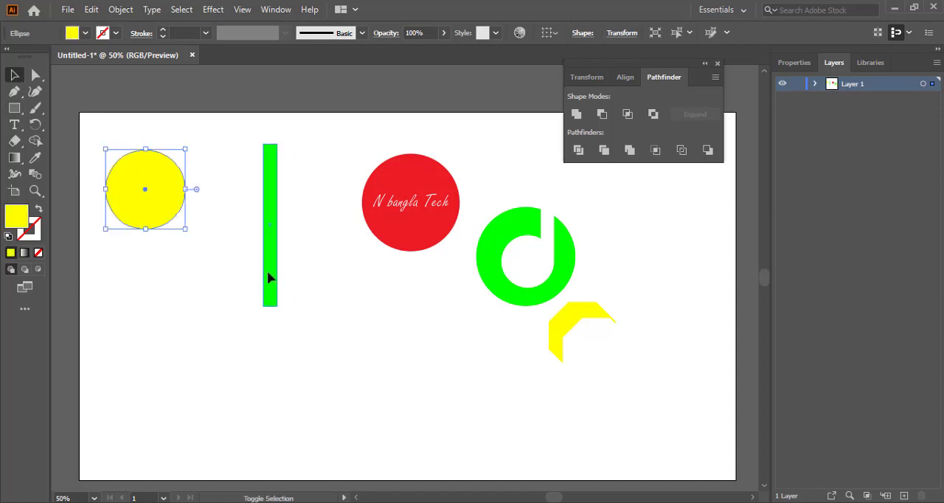
{"action": "left_click", "coordinate": [269, 276], "text": "shift"}
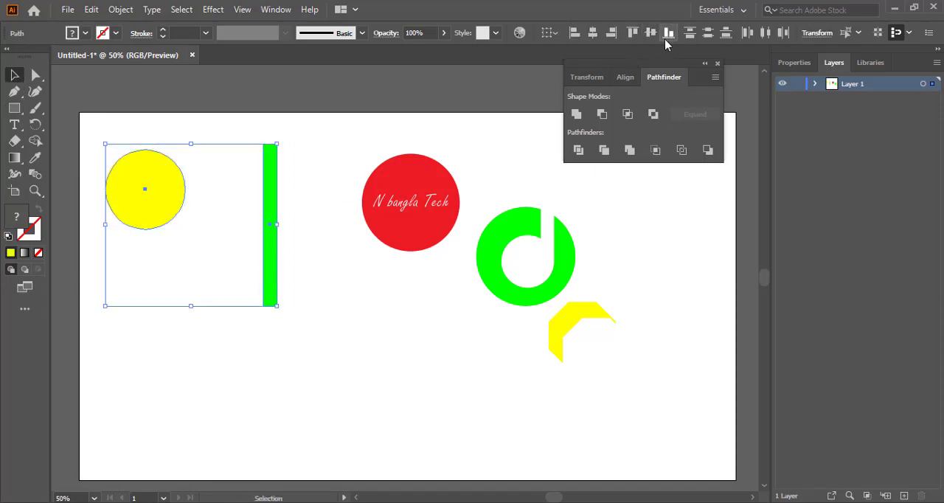
{"action": "left_click", "coordinate": [611, 32]}
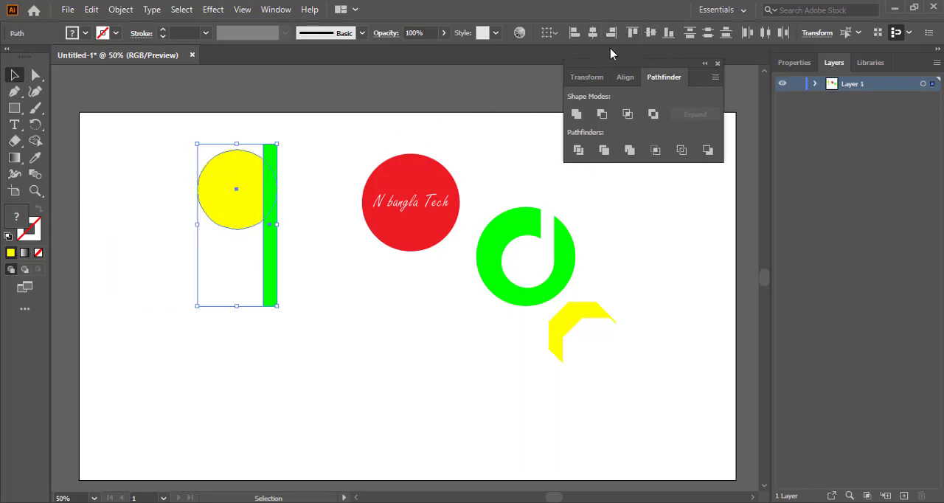
{"action": "left_click", "coordinate": [670, 34]}
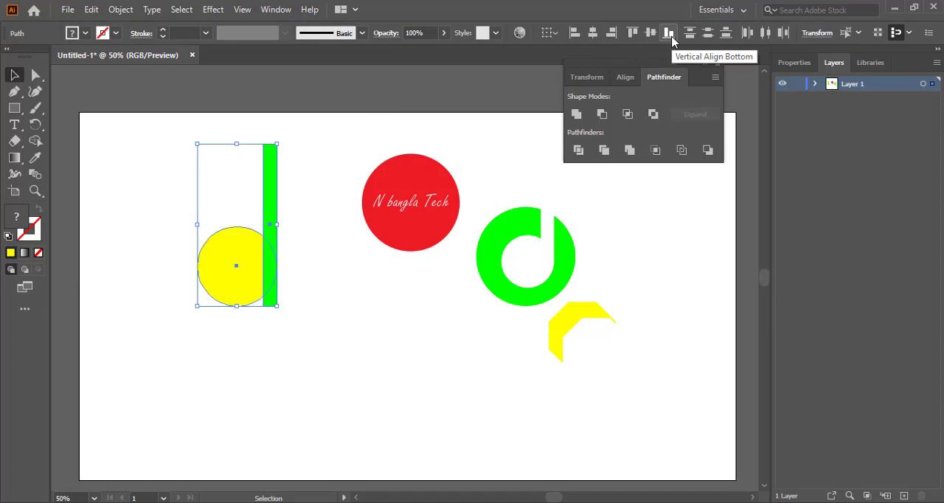
{"action": "left_click", "coordinate": [338, 134]}
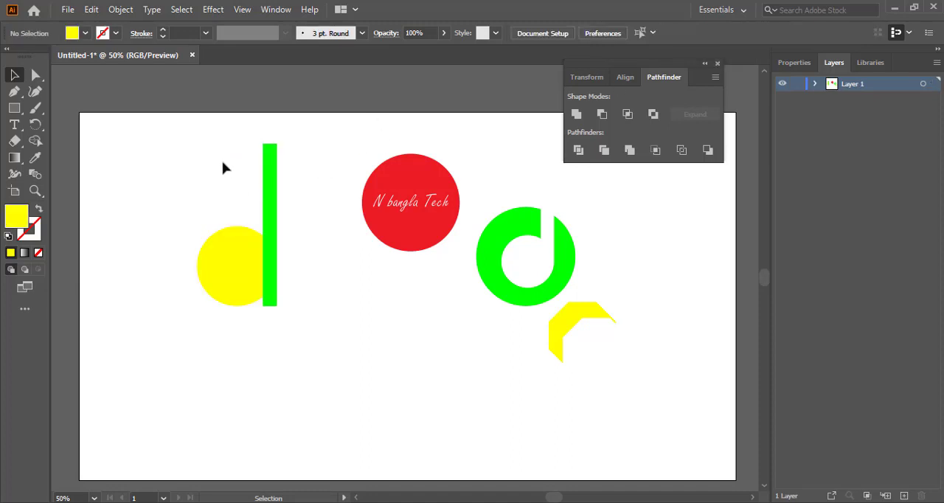
Divide the circle and rectangle with Pathfinder Divide and ungroup the resulting pieces
{"action": "left_click", "coordinate": [205, 244]}
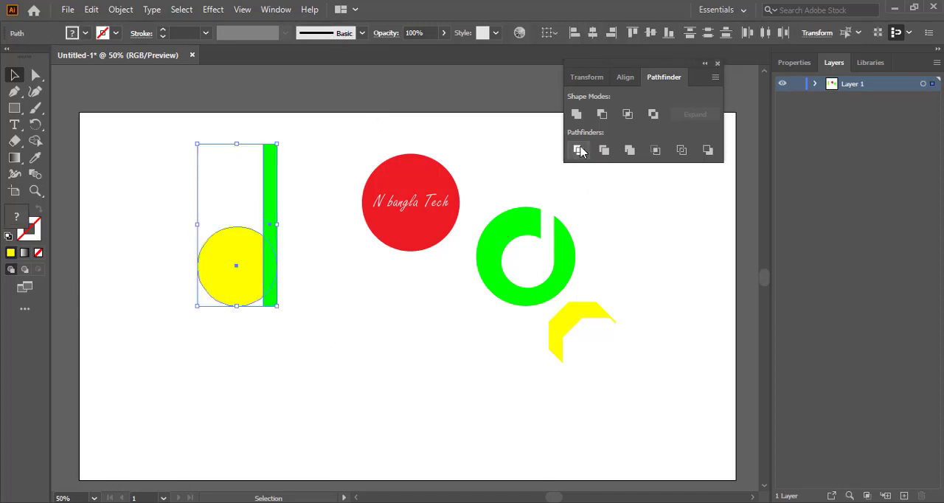
{"action": "right_click", "coordinate": [258, 255]}
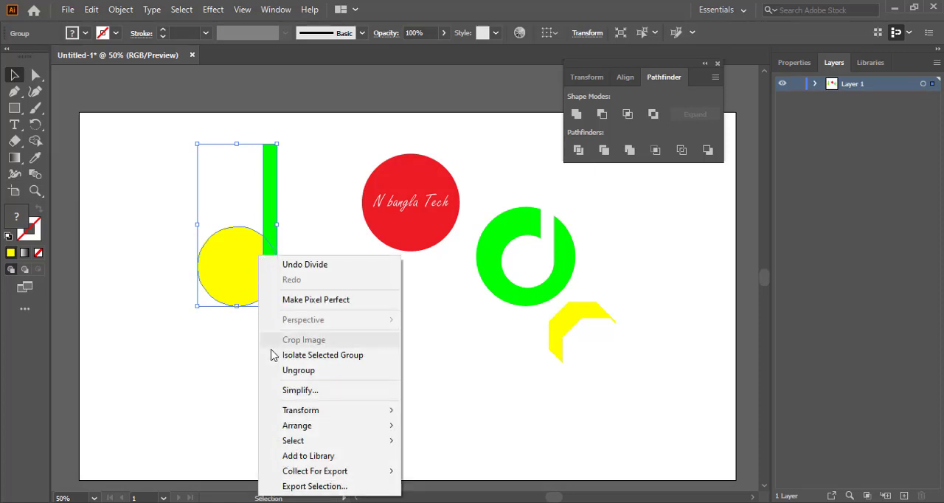
{"action": "left_click", "coordinate": [303, 369]}
{"action": "left_click_drag", "start_coordinate": [175, 222], "coordinate": [338, 339]}
{"action": "left_click", "coordinate": [345, 317]}
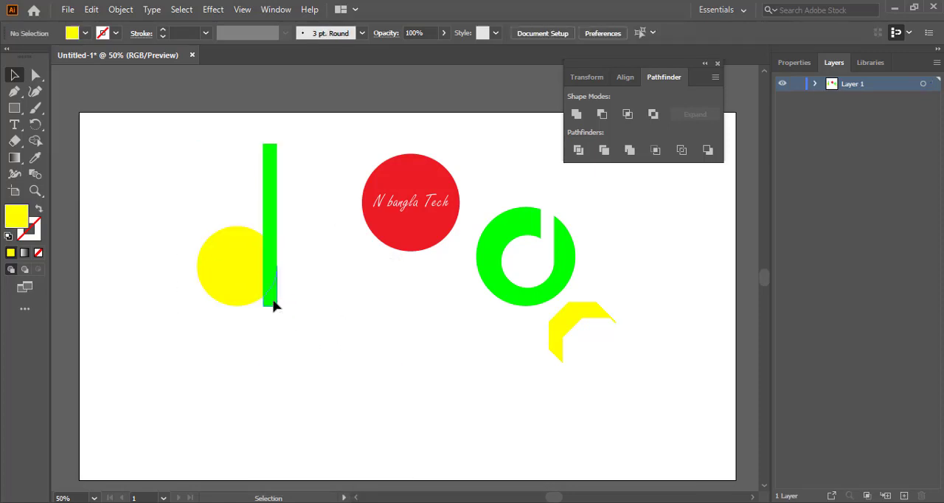
Remove the circle piece overlapping the rectangle using Pathfinder Minus Front
{"action": "left_click", "coordinate": [273, 302]}
{"action": "left_click", "coordinate": [232, 279], "text": "shift"}
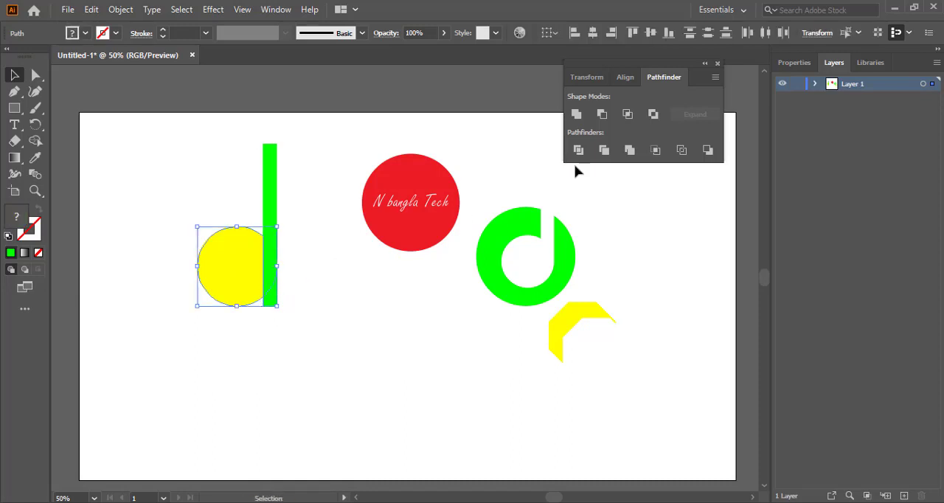
{"action": "left_click", "coordinate": [602, 118]}
{"action": "left_click", "coordinate": [324, 153]}
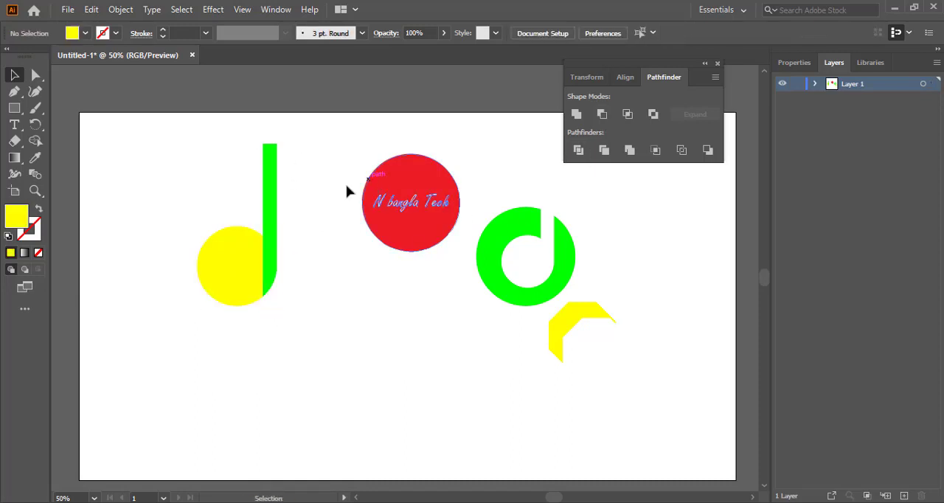
Scale the new yellow-and-green letter shape down from its corner
{"action": "left_click", "coordinate": [267, 279]}
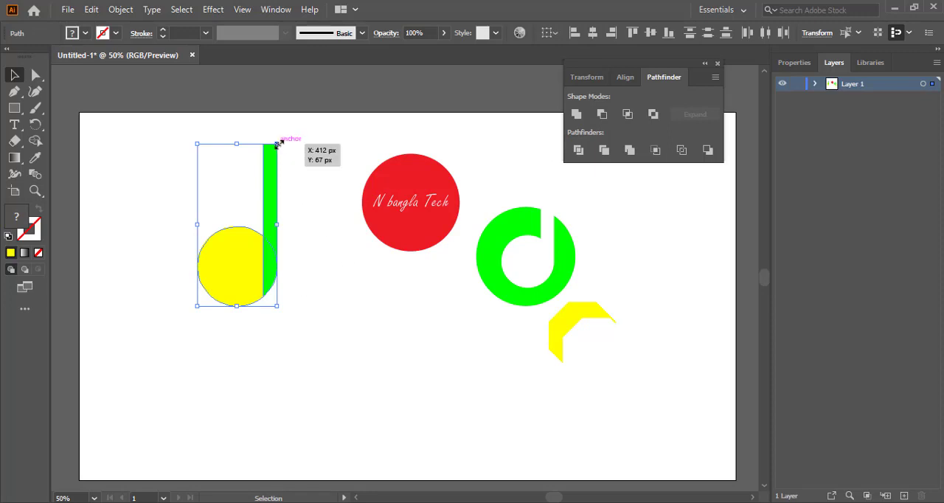
{"action": "left_click_drag", "start_coordinate": [277, 144], "coordinate": [263, 172]}
{"action": "left_click", "coordinate": [396, 261]}
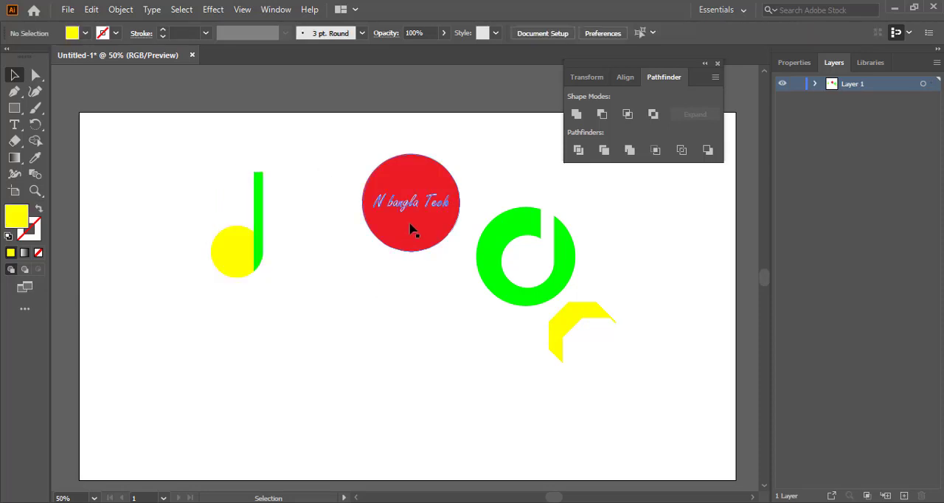
Arrange the red text badge, green letter and yellow octagon cut-out close to the new letter
{"action": "left_click_drag", "start_coordinate": [412, 230], "coordinate": [341, 216]}
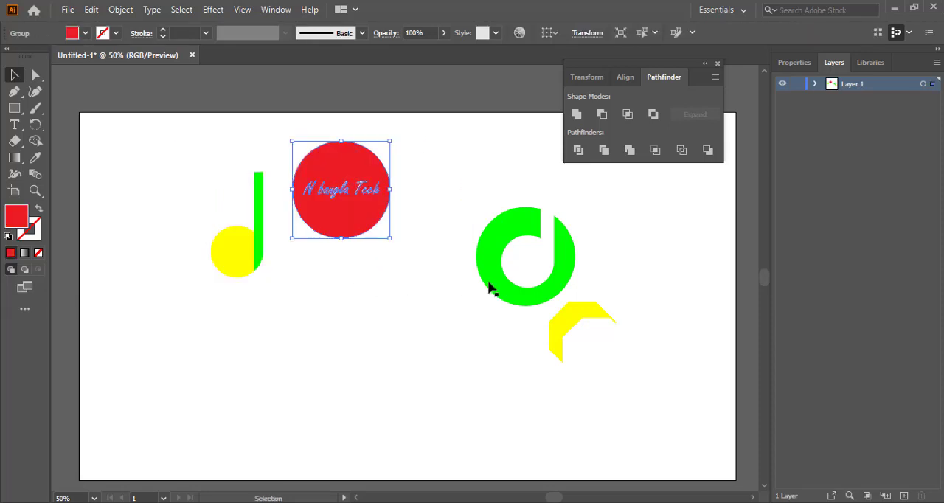
{"action": "left_click_drag", "start_coordinate": [480, 290], "coordinate": [285, 335]}
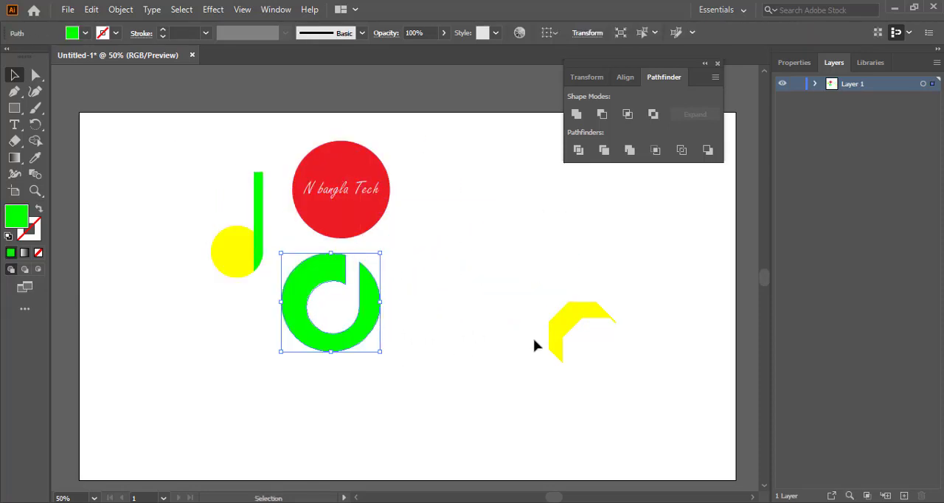
{"action": "left_click_drag", "start_coordinate": [553, 336], "coordinate": [415, 258]}
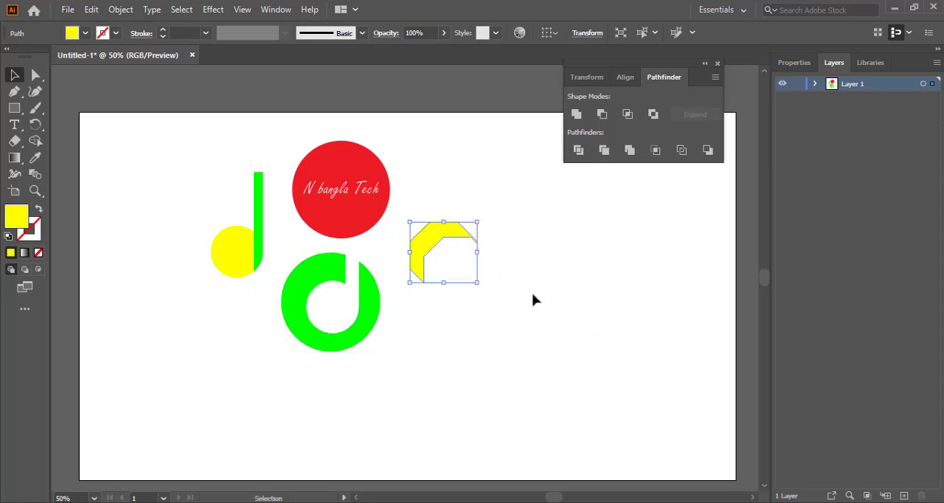
{"action": "left_click", "coordinate": [535, 299]}
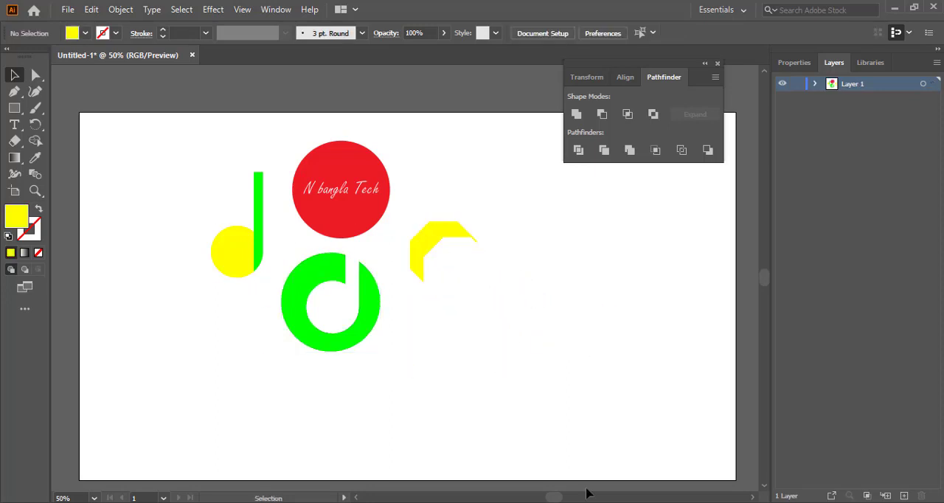